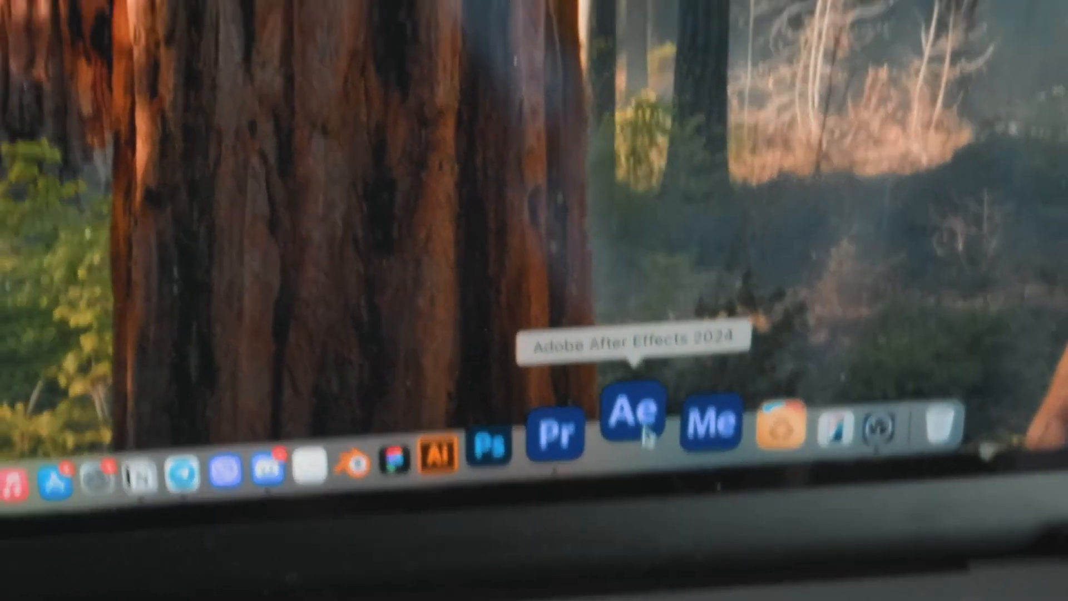
pyautogui.click(579, 365)
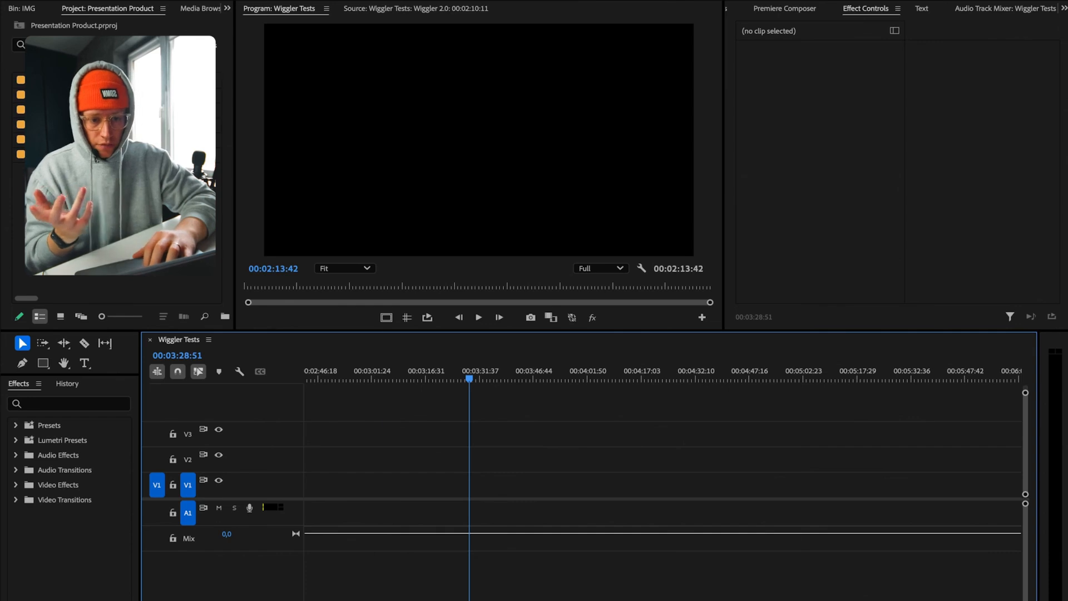
# Show the Graphics Templates and place the Wiggler 2.0 template on track V1 of the Wiggler Tests sequence
pyautogui.click(410, 1)
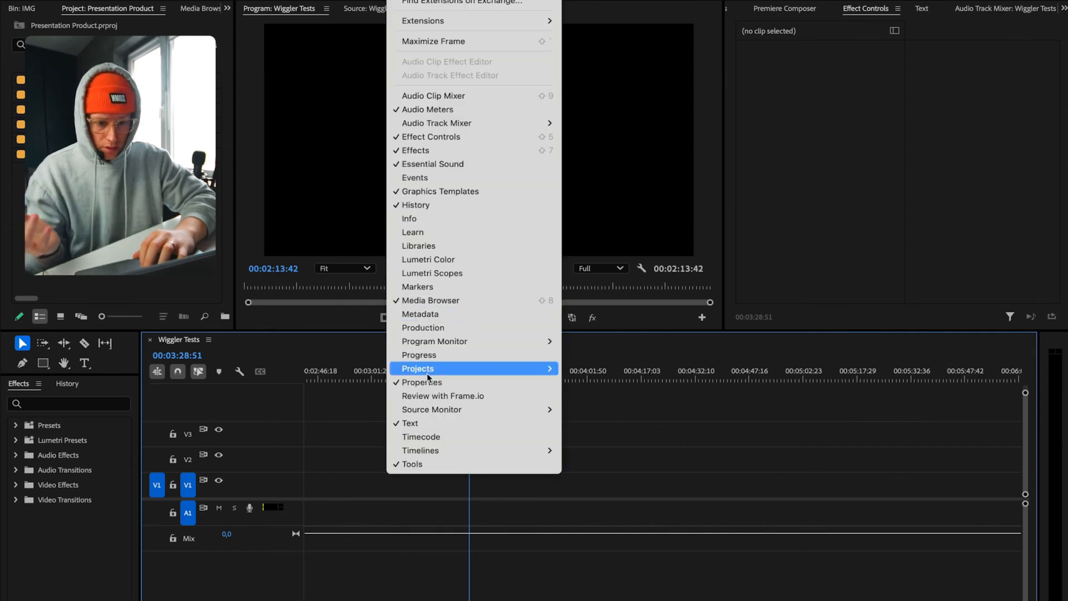
pyautogui.click(426, 192)
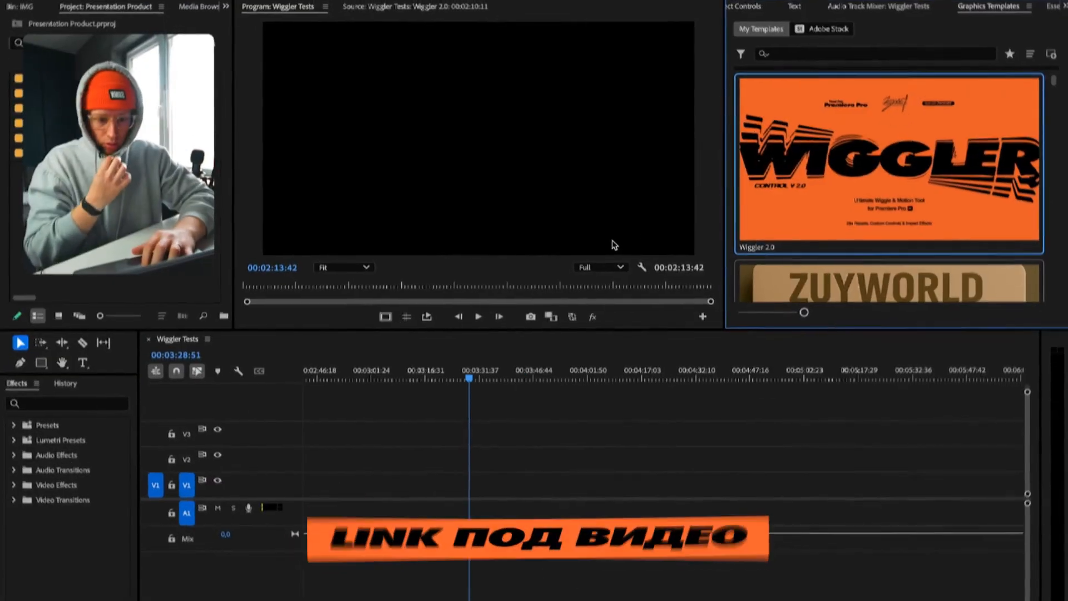
pyautogui.moveTo(577, 358); pyautogui.dragTo(431, 484)
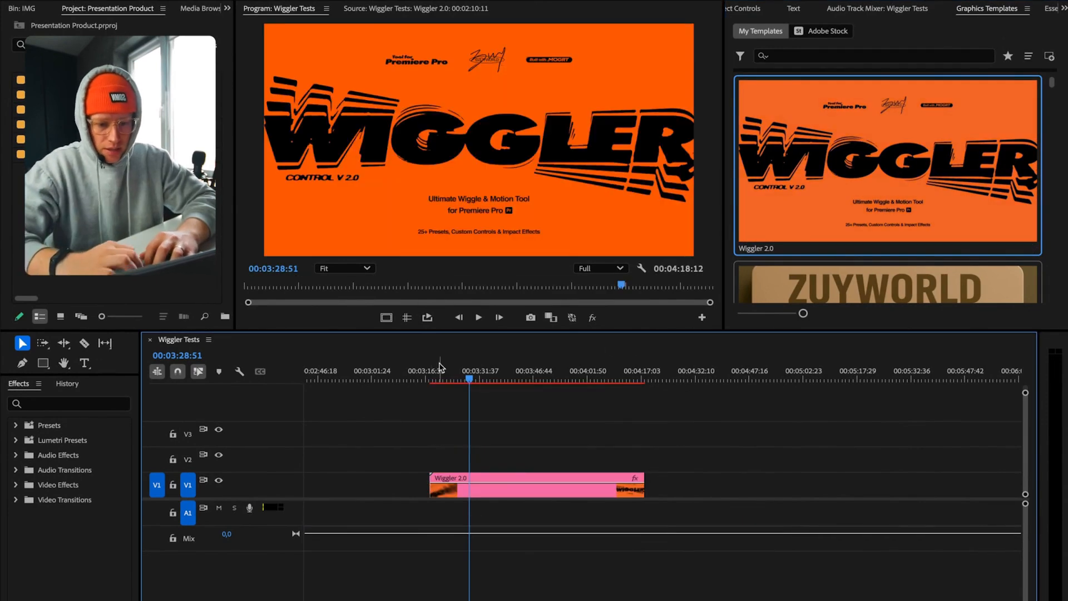
# Play the Wiggler 2.0 clip in the timeline from its start
pyautogui.moveTo(437, 373); pyautogui.dragTo(431, 376)
pyautogui.press('=')
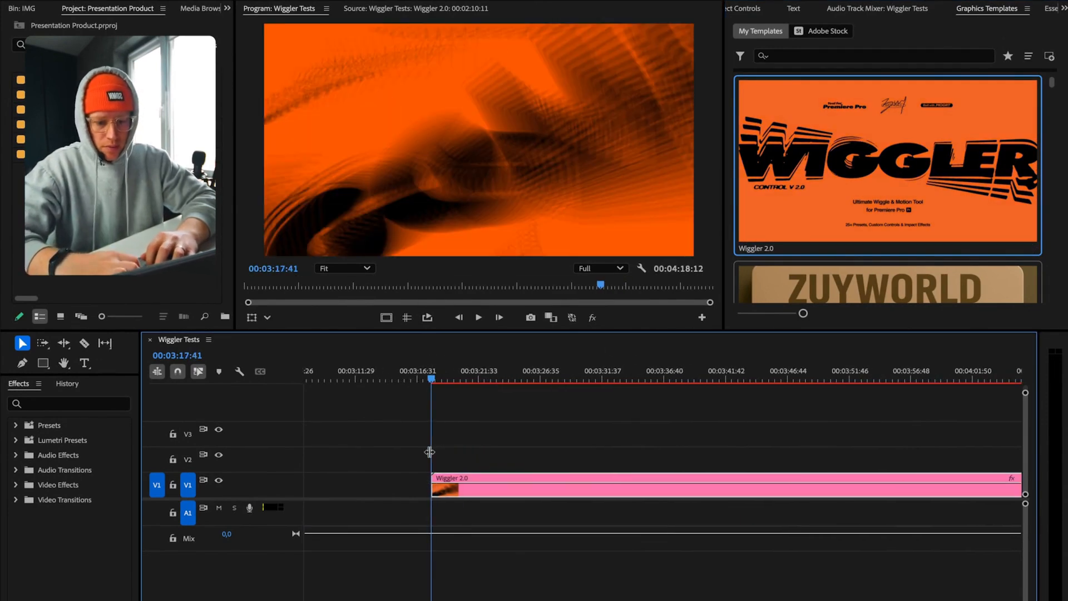
pyautogui.press('space')
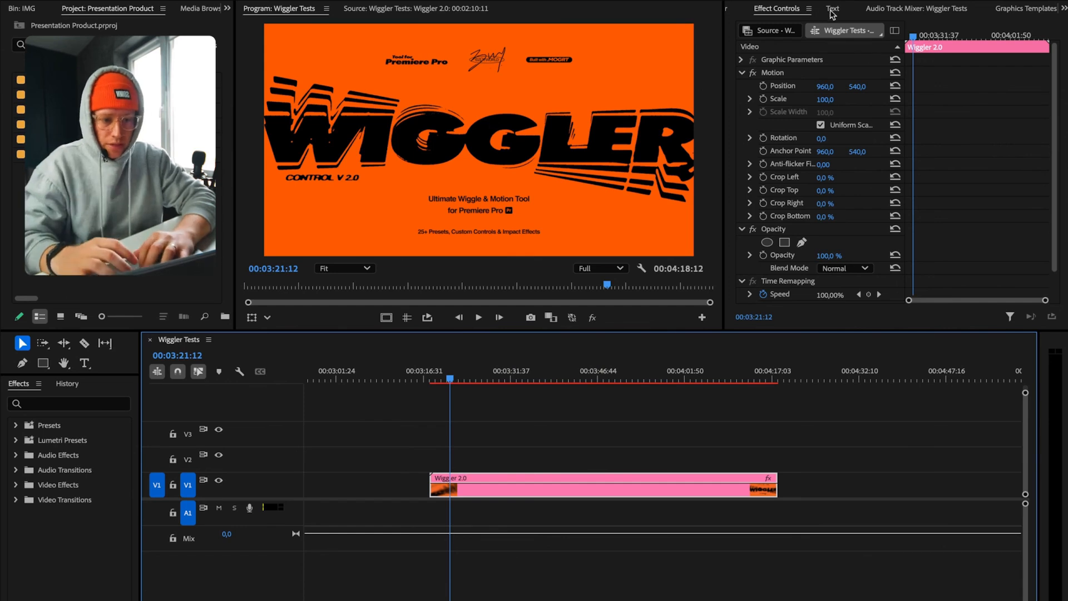
# Examine the Wiggler 2.0 clip's controls in Properties and Premiere Composer, and look through the Premiere Composer library
pyautogui.click(726, 9)
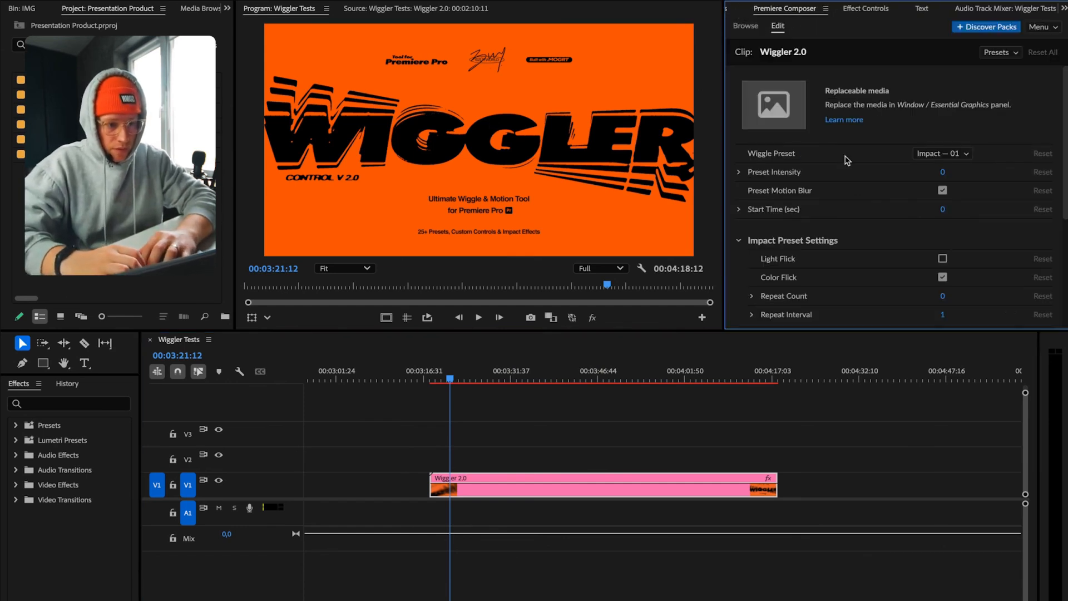
pyautogui.click(744, 8)
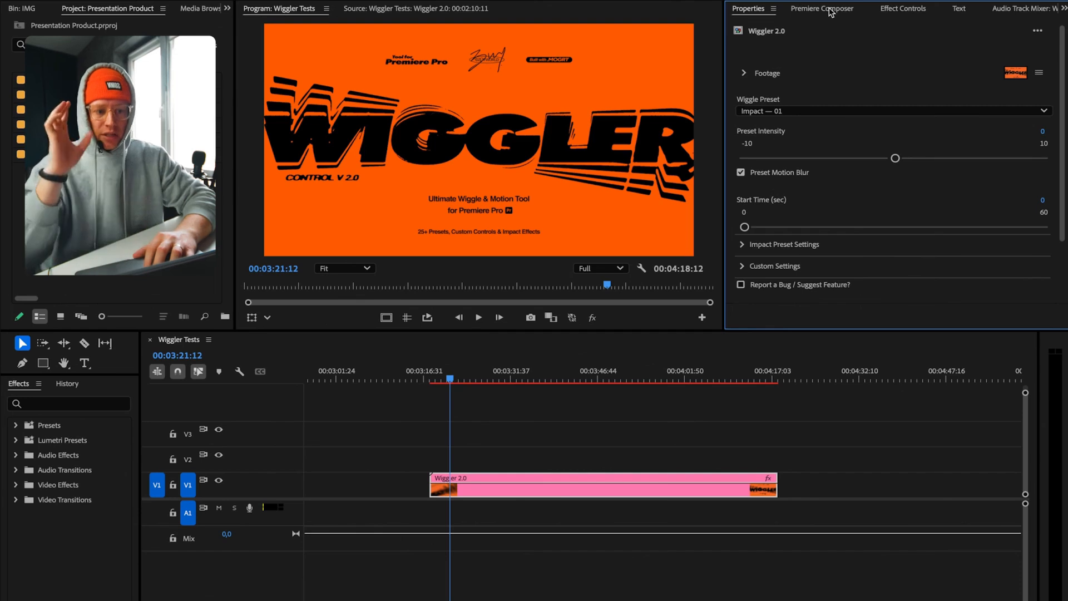
pyautogui.click(829, 9)
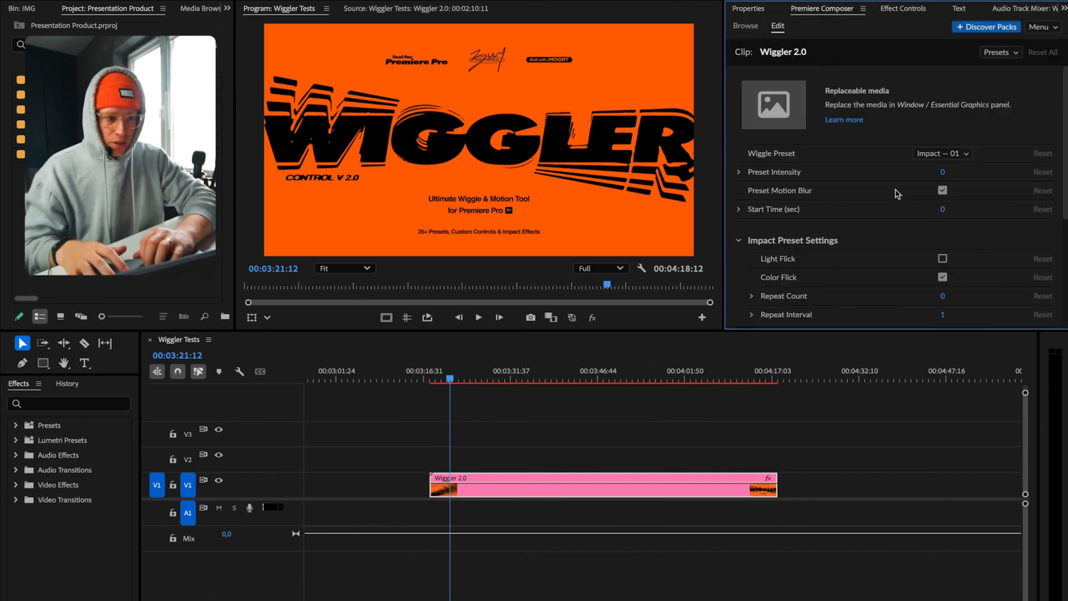
pyautogui.scroll(-3, 861, 190)
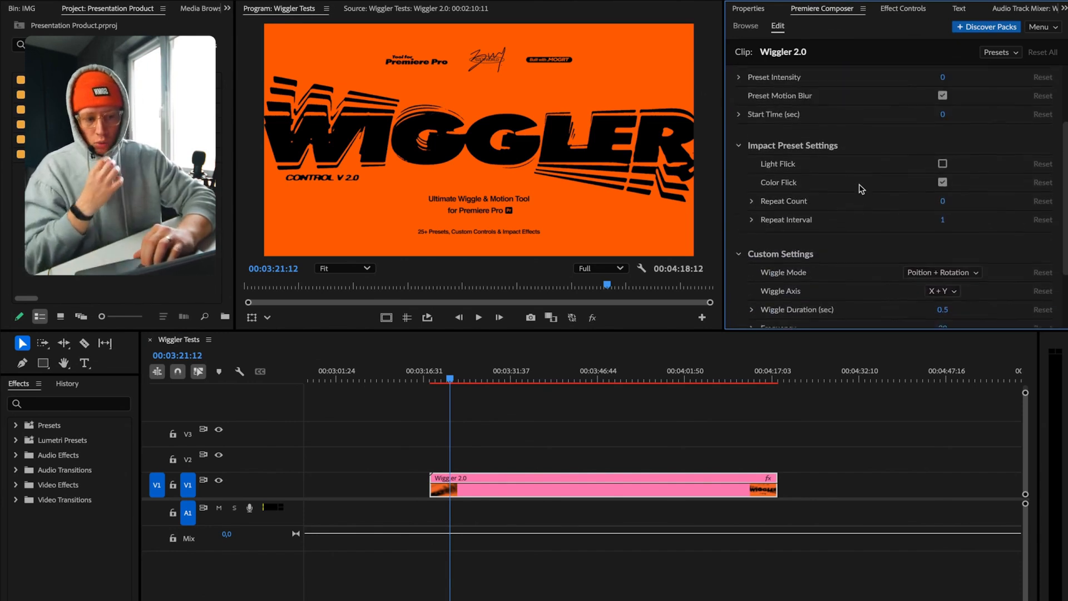
pyautogui.scroll(-1, 861, 189)
pyautogui.scroll(4, 901, 166)
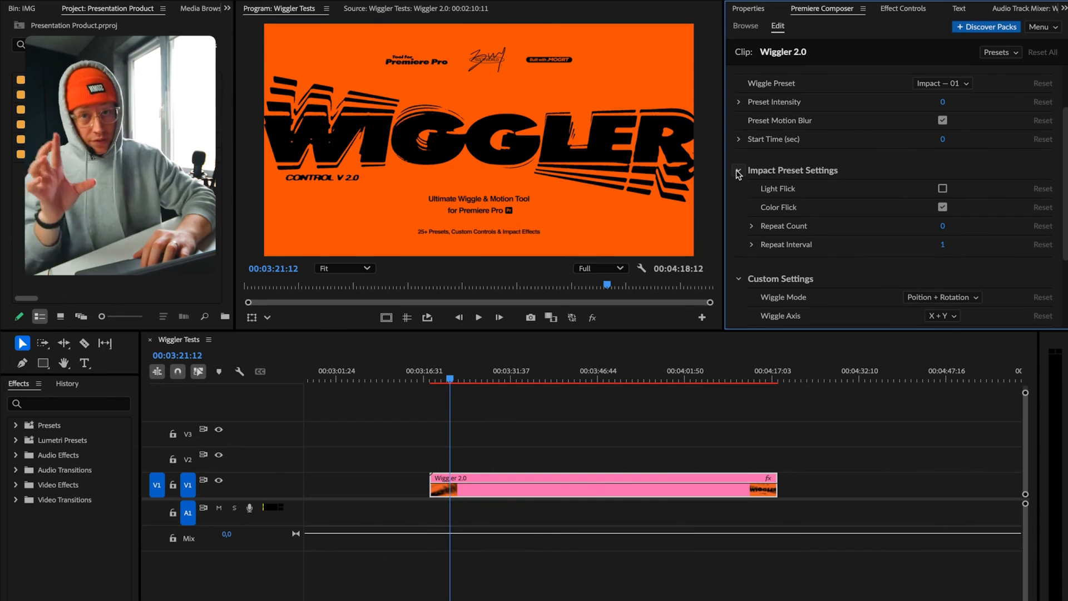
pyautogui.click(745, 26)
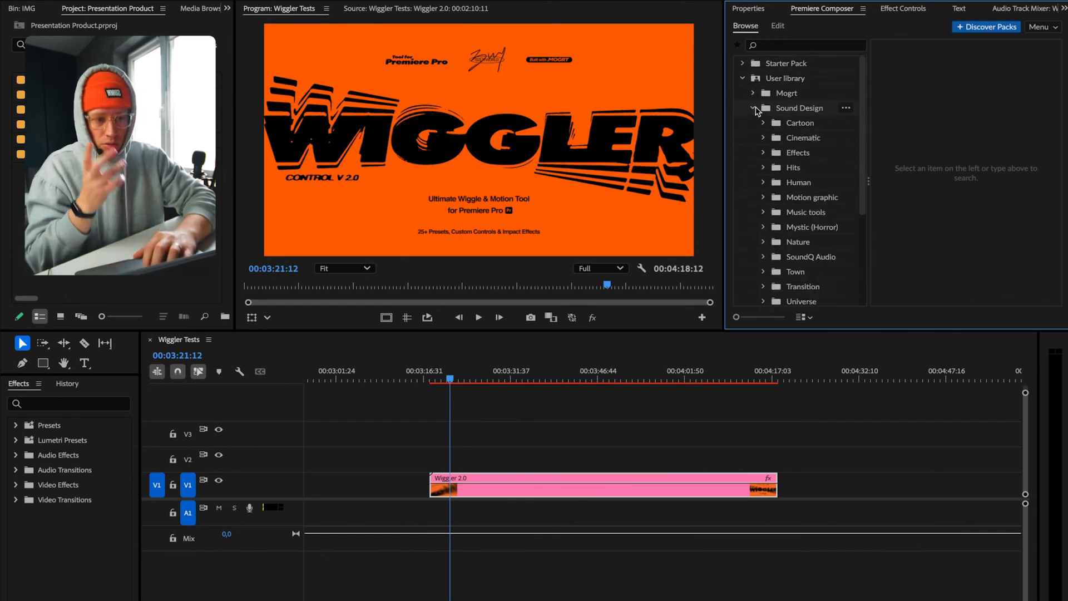
pyautogui.click(778, 26)
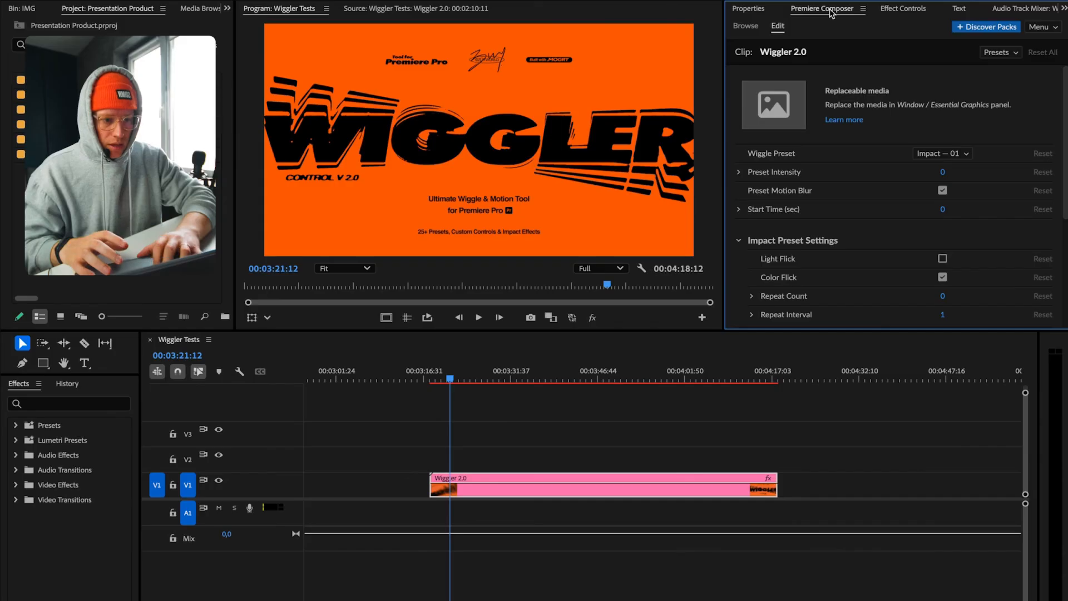
# Replace the Wiggler 2.0 clip's Footage media with 2977212-hd_1920_1080_24fps.mp4 and preview it from the clip start
pyautogui.doubleClick(467, 489)
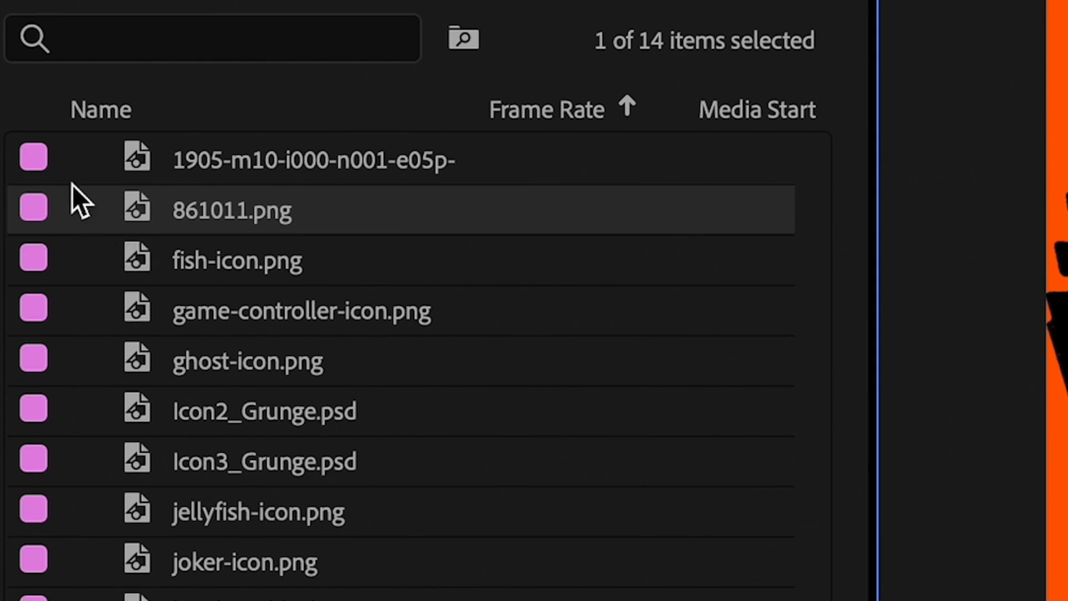
pyautogui.moveTo(234, 224); pyautogui.dragTo(763, 153)
pyautogui.click(433, 380)
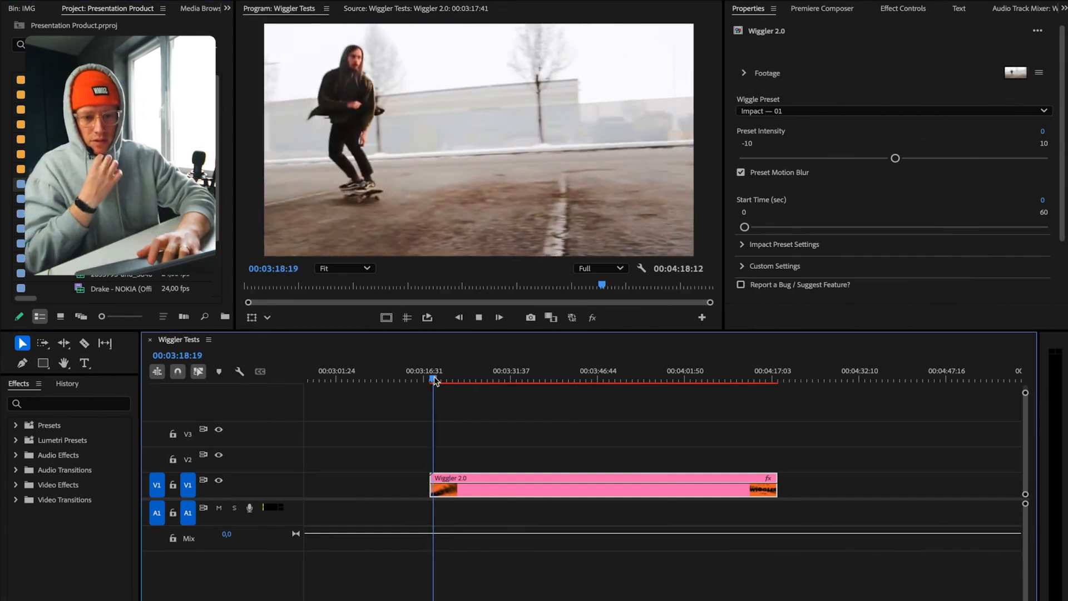
pyautogui.click(431, 380)
pyautogui.press('space')
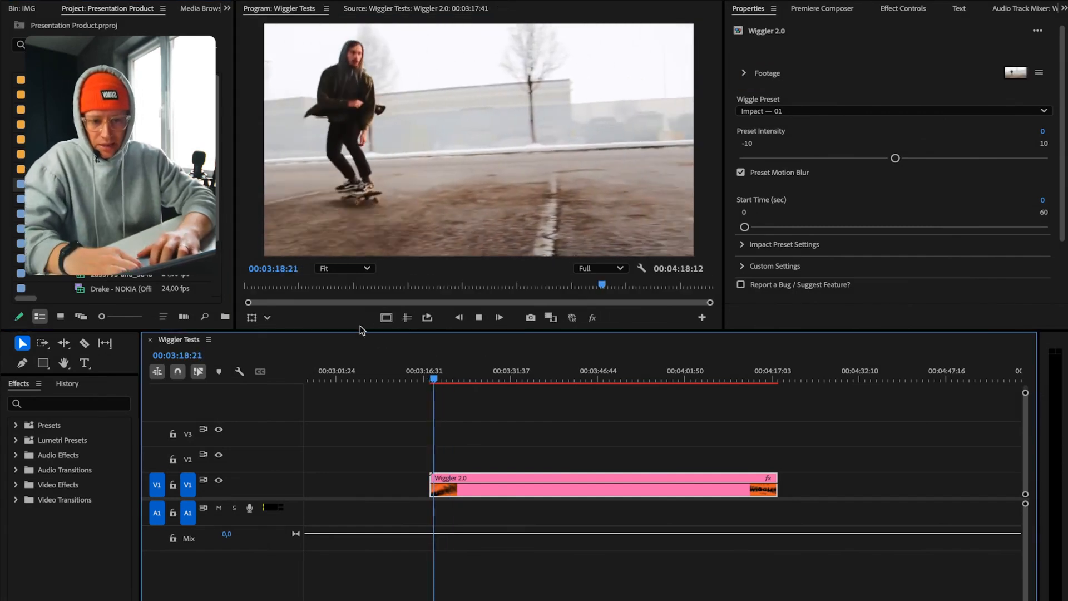
pyautogui.press('space')
# Try enlarging the template's Footage media to 137 % and shifting its X position
pyautogui.click(744, 74)
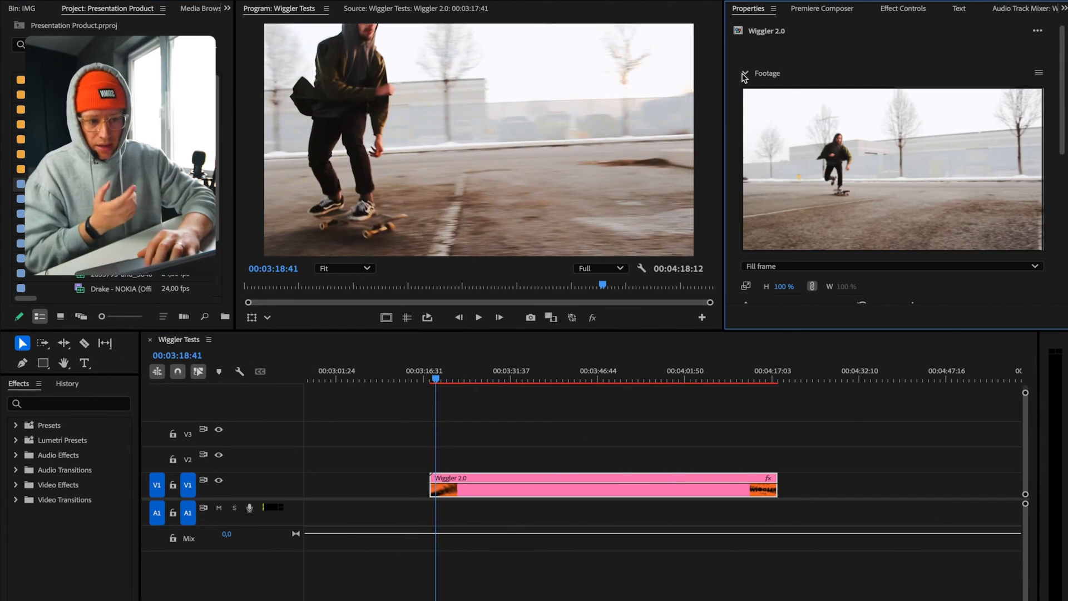
pyautogui.scroll(-3, 786, 223)
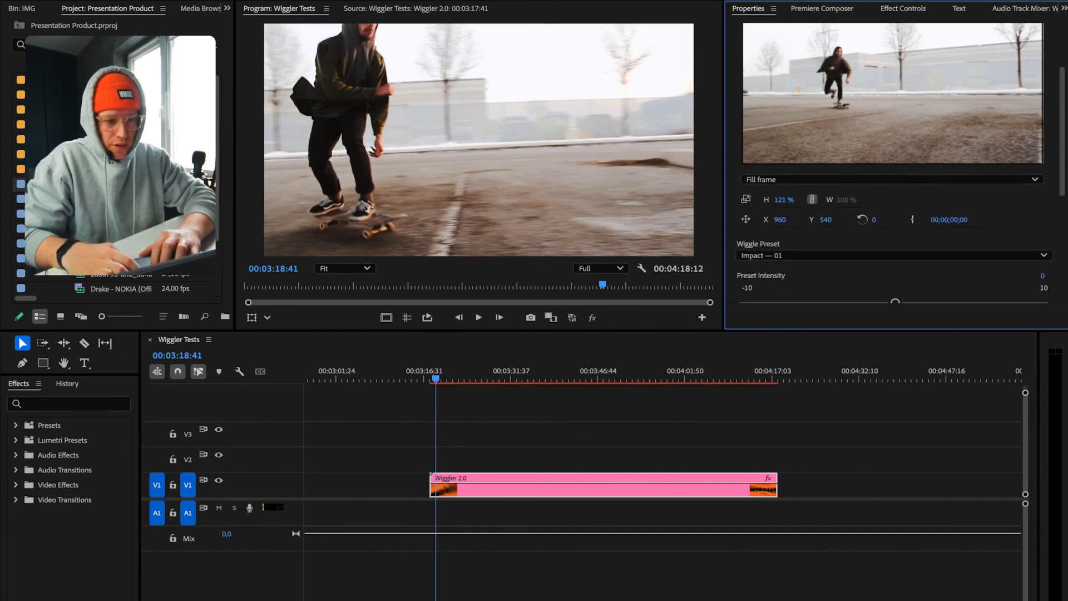
pyautogui.moveTo(783, 200); pyautogui.dragTo(789, 200)
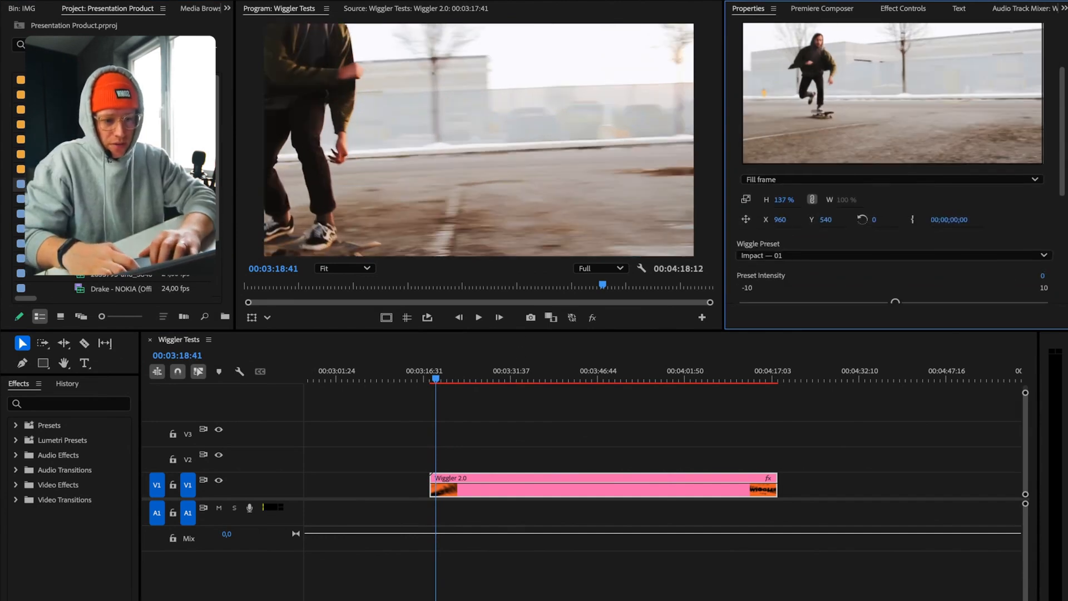
pyautogui.moveTo(779, 220); pyautogui.dragTo(790, 219)
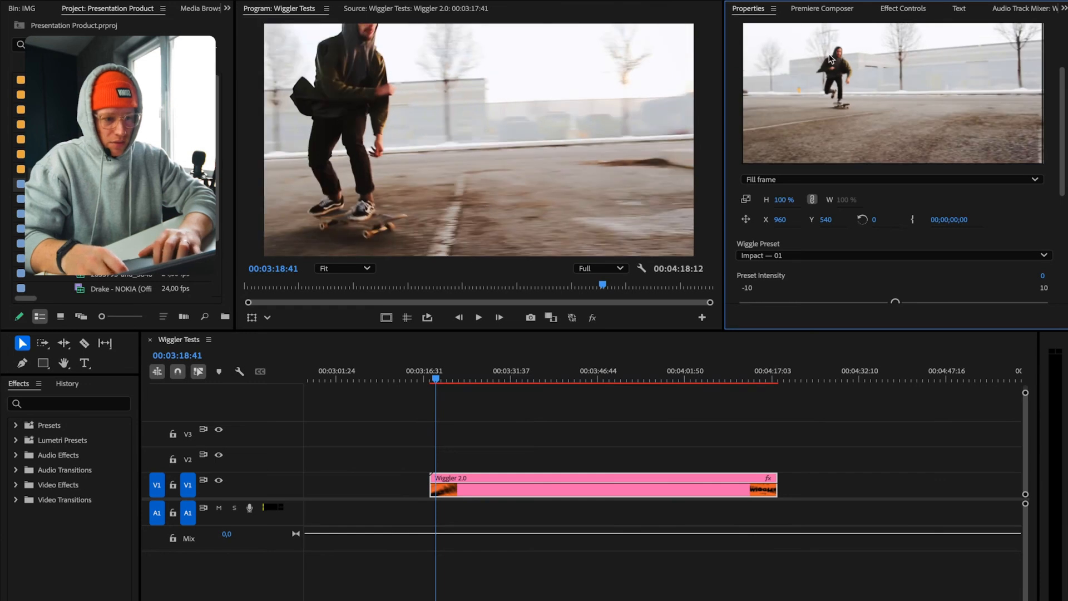
pyautogui.scroll(3, 831, 59)
pyautogui.click(746, 74)
# Open the template's Footage as its own sequence and scrub through the skateboard video
pyautogui.click(1018, 74)
pyautogui.moveTo(346, 380); pyautogui.dragTo(406, 380)
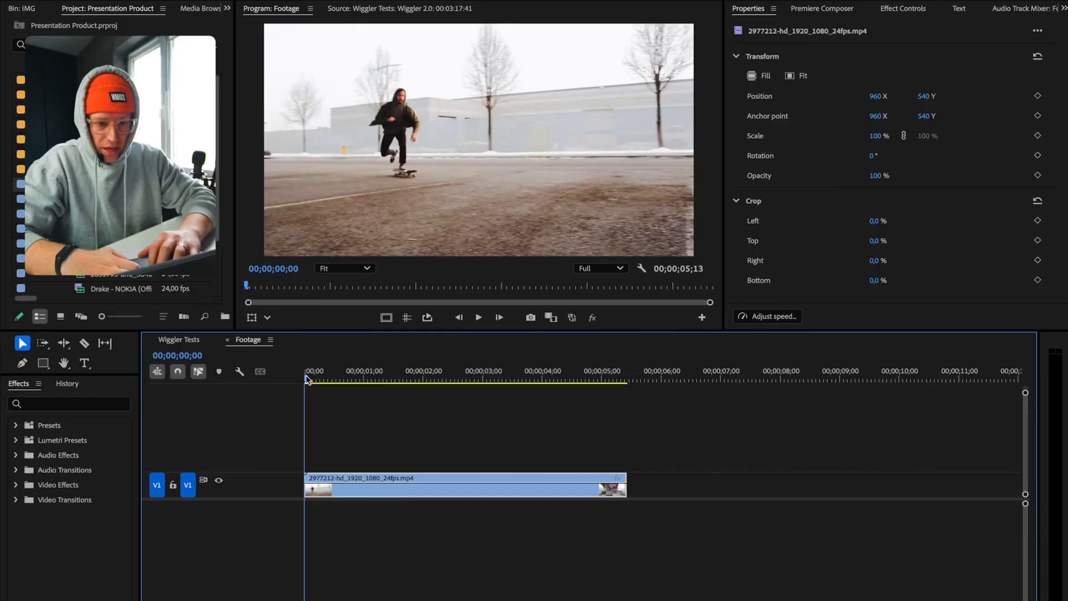
pyautogui.moveTo(305, 373); pyautogui.dragTo(379, 371)
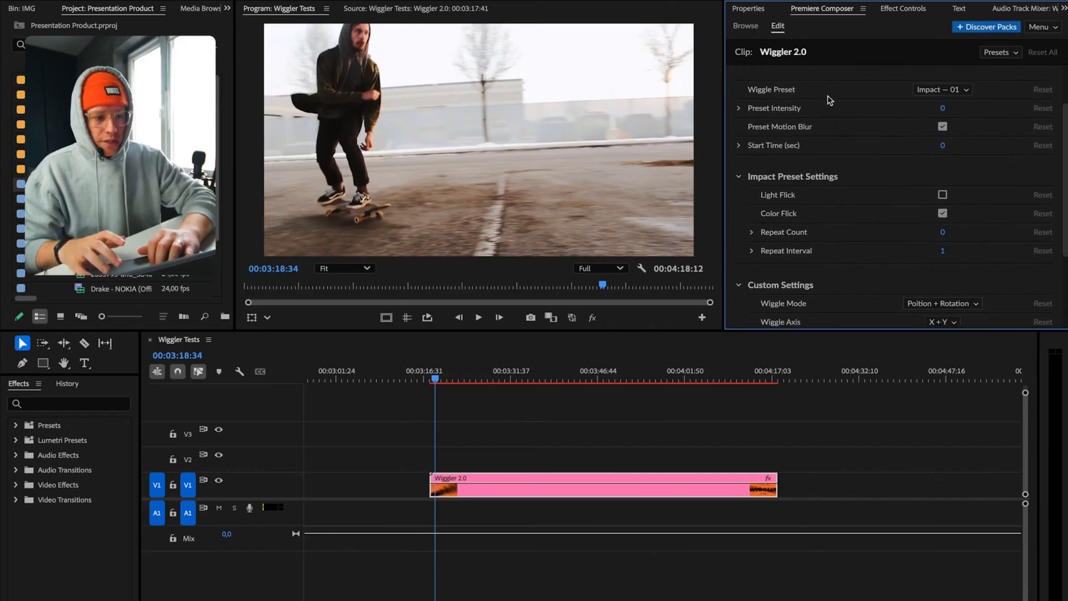
# Try the Impact — 09 Wiggle Preset on the Wiggler 2.0 clip and preview it from the clip start
pyautogui.click(953, 91)
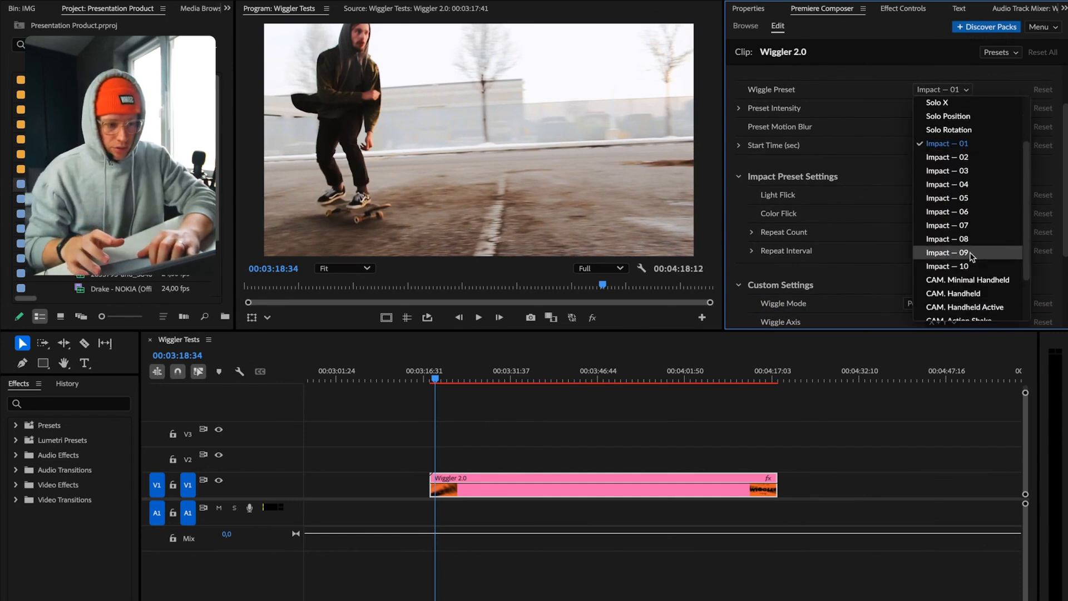
pyautogui.click(945, 253)
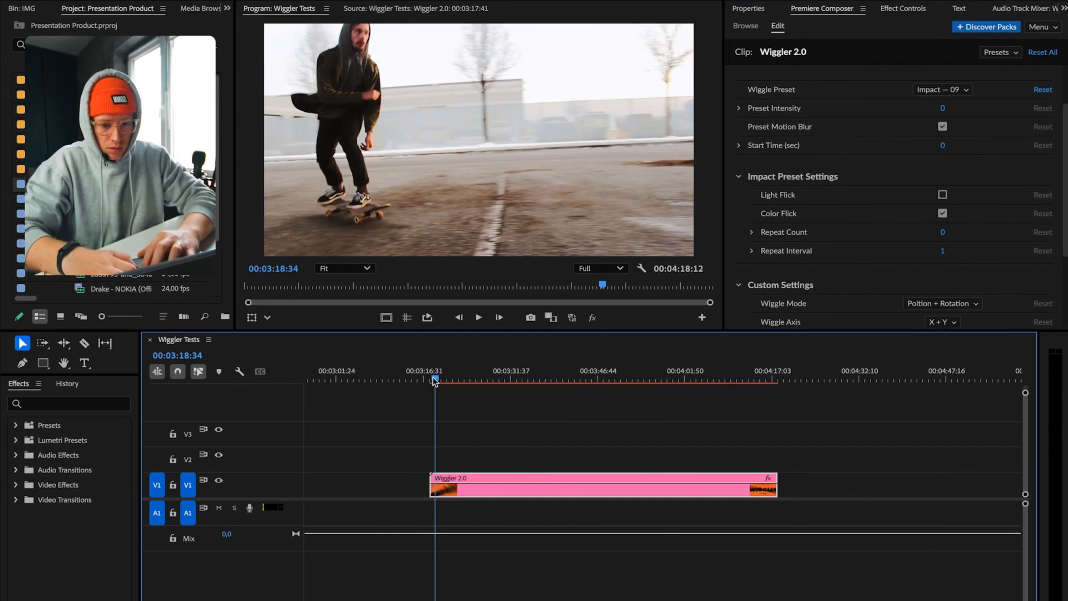
pyautogui.click(432, 379)
pyautogui.press('space')
pyautogui.moveTo(428, 379); pyautogui.dragTo(434, 378)
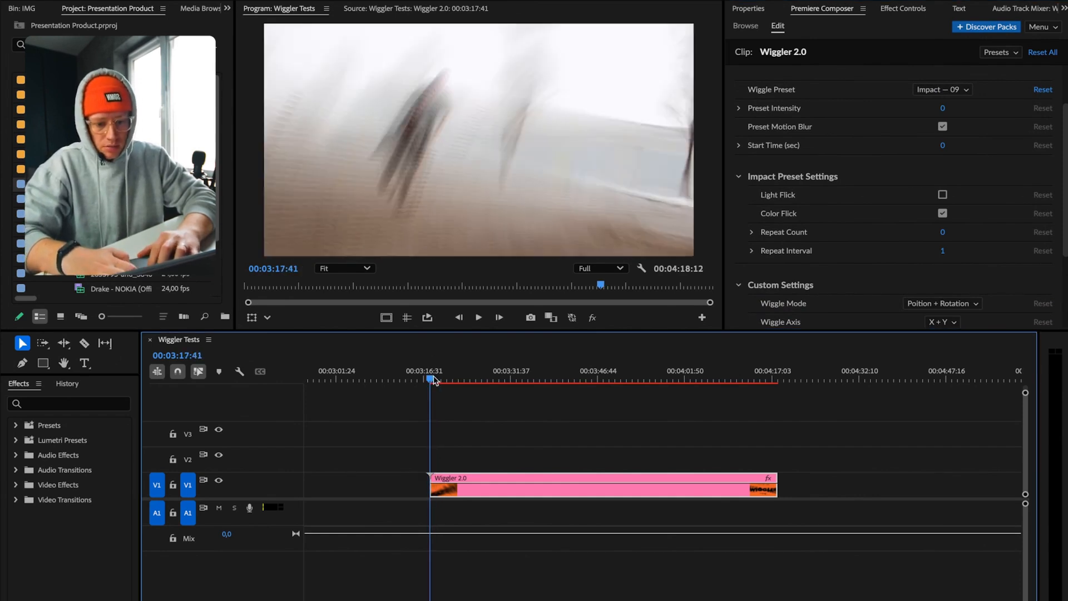
# Compare the Impact — 01 and Impact — 06 Wiggle Presets on the clip and preview Impact — 06
pyautogui.click(949, 91)
pyautogui.click(949, 215)
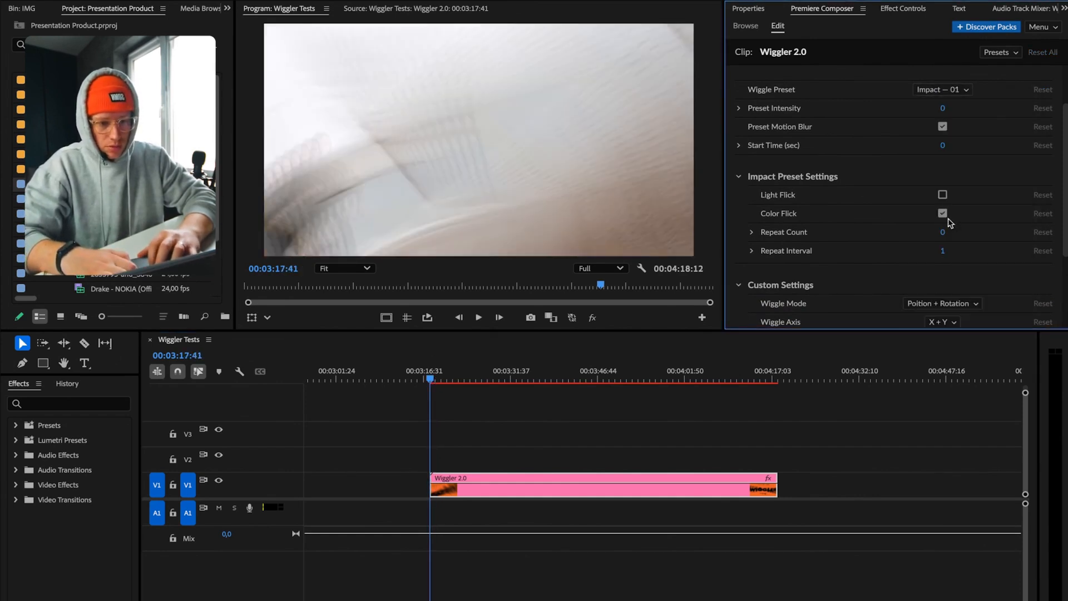
pyautogui.click(950, 91)
pyautogui.click(949, 270)
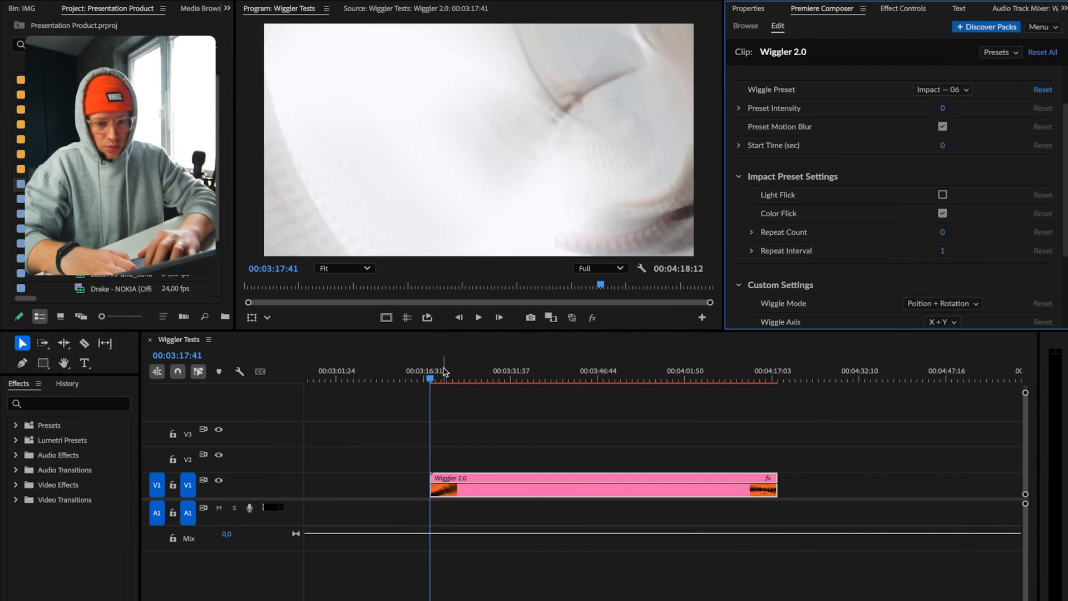
pyautogui.click(430, 380)
pyautogui.press('space')
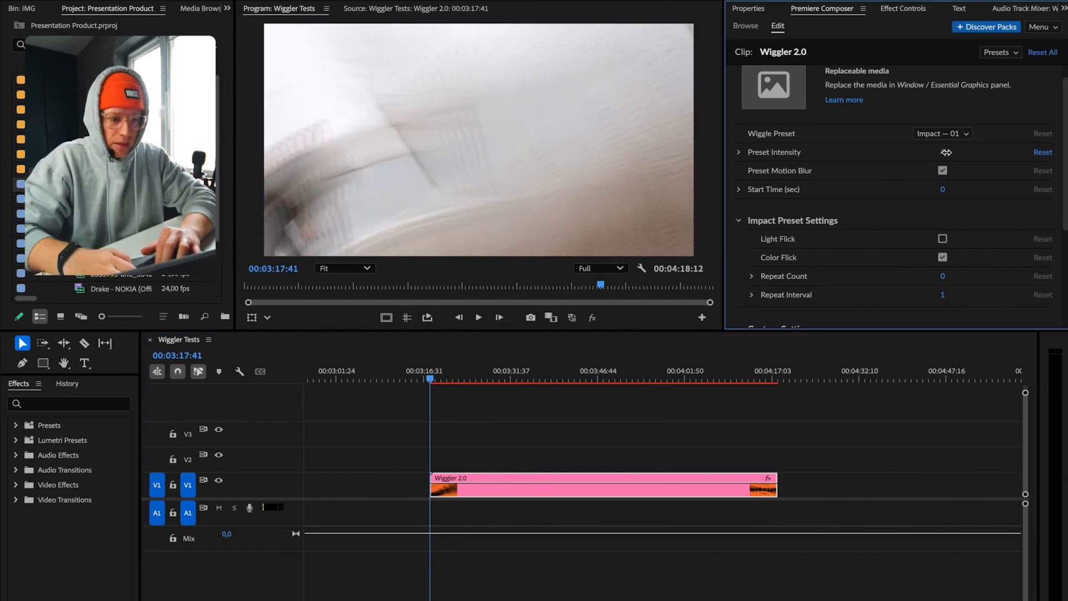
# Try a Preset Intensity of 10, set it to -10, and preview the effect from the clip start
pyautogui.moveTo(941, 151); pyautogui.dragTo(953, 152)
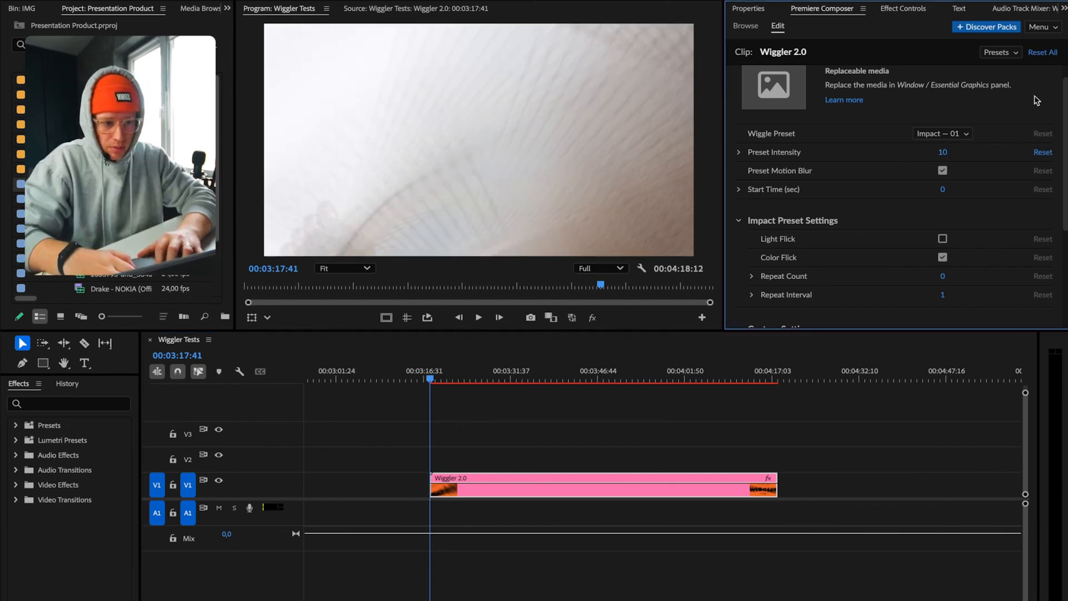
pyautogui.moveTo(942, 150); pyautogui.dragTo(927, 149)
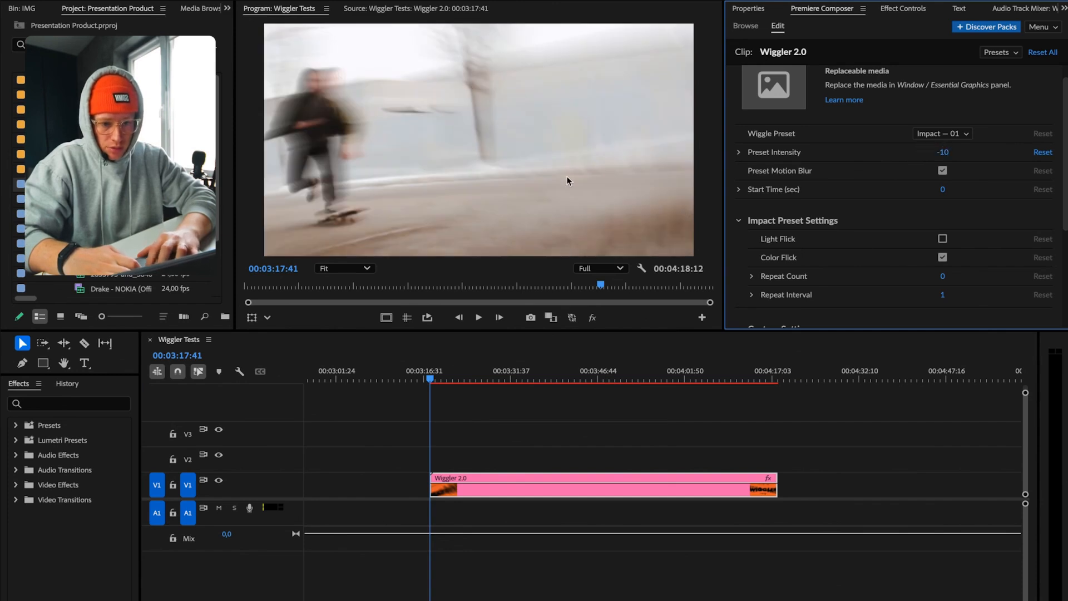
pyautogui.click(432, 381)
pyautogui.press('space')
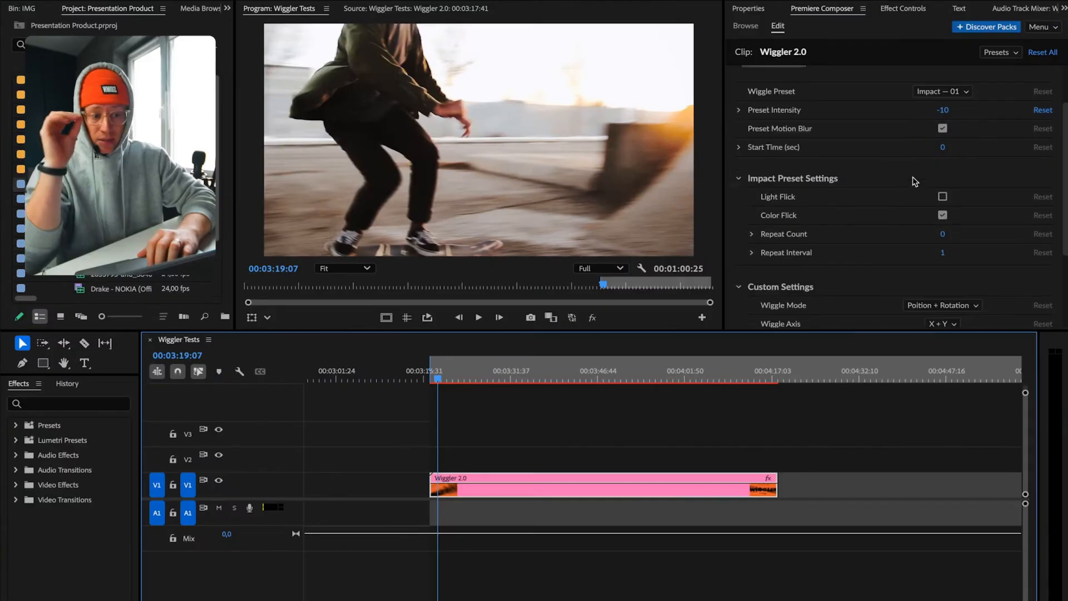
# Collapse the Custom Settings and Impact Preset Settings groups and return the playhead to the clip start
pyautogui.scroll(-3, 913, 179)
pyautogui.click(739, 171)
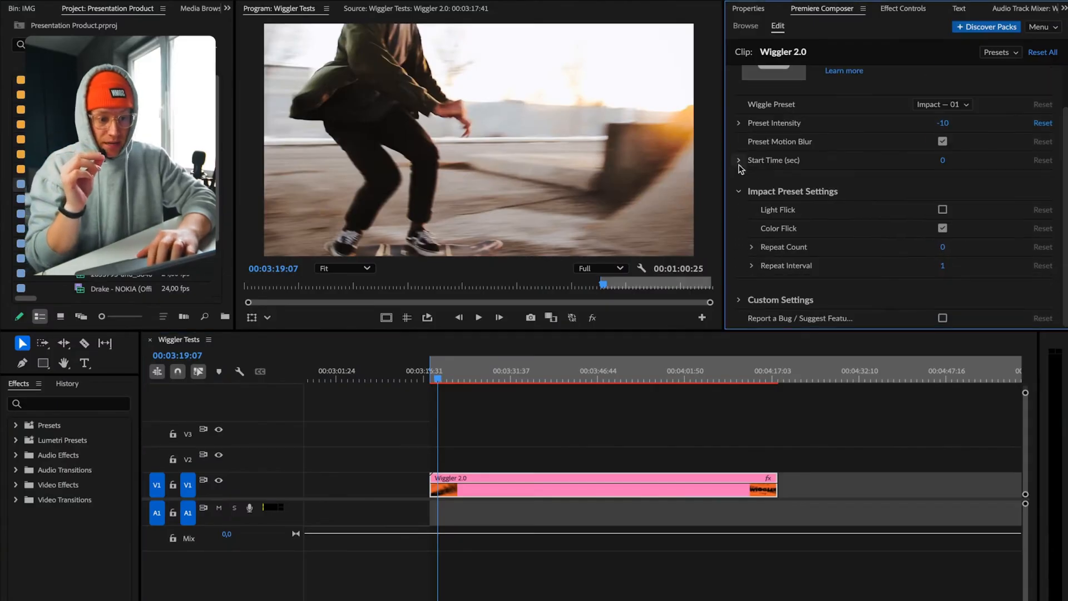
pyautogui.click(739, 192)
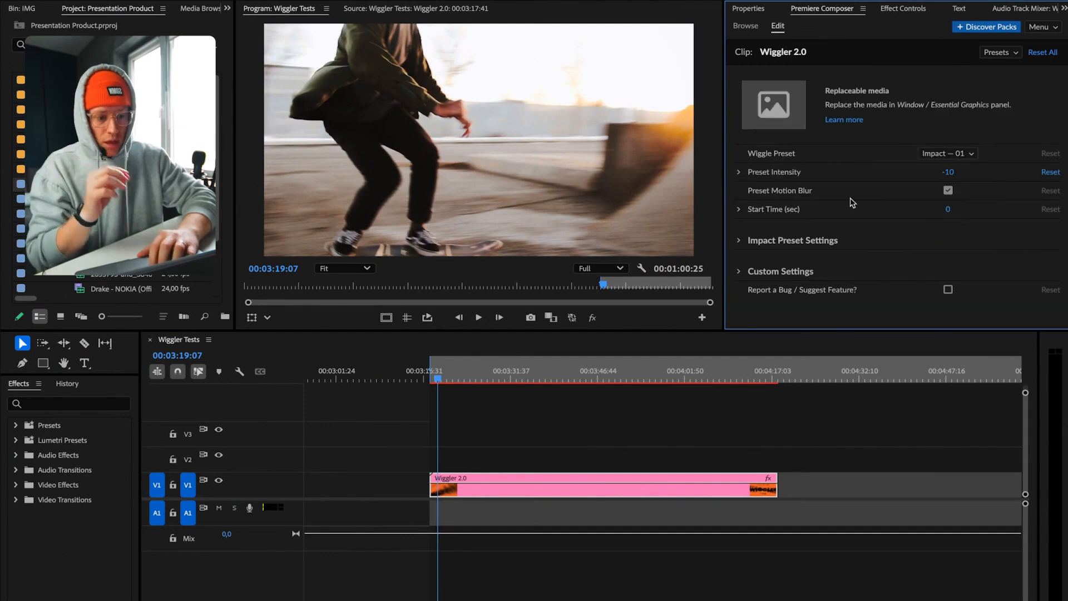
pyautogui.click(948, 290)
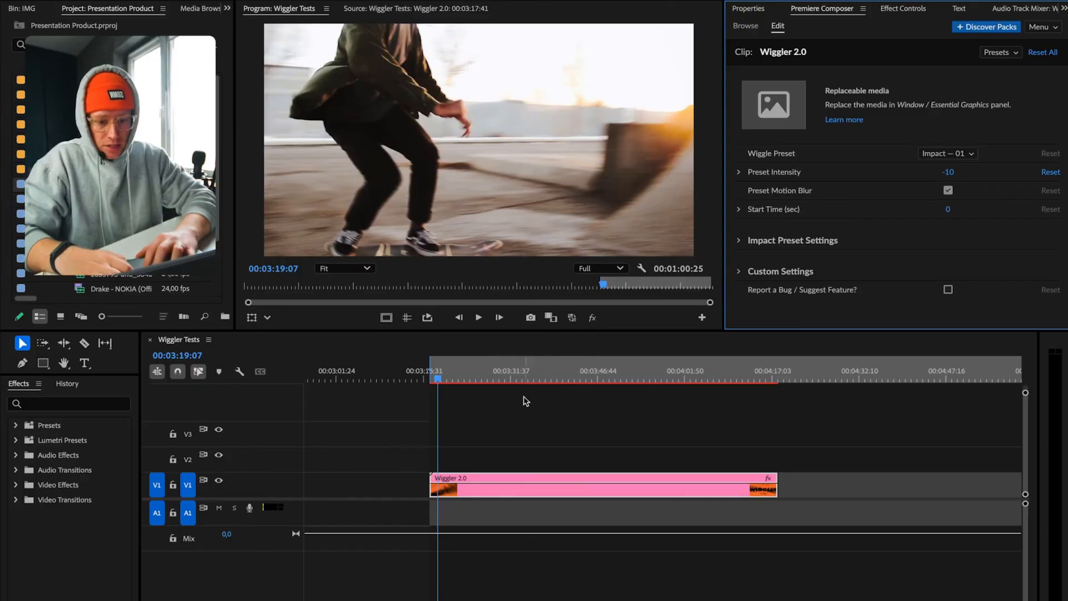
pyautogui.click(428, 380)
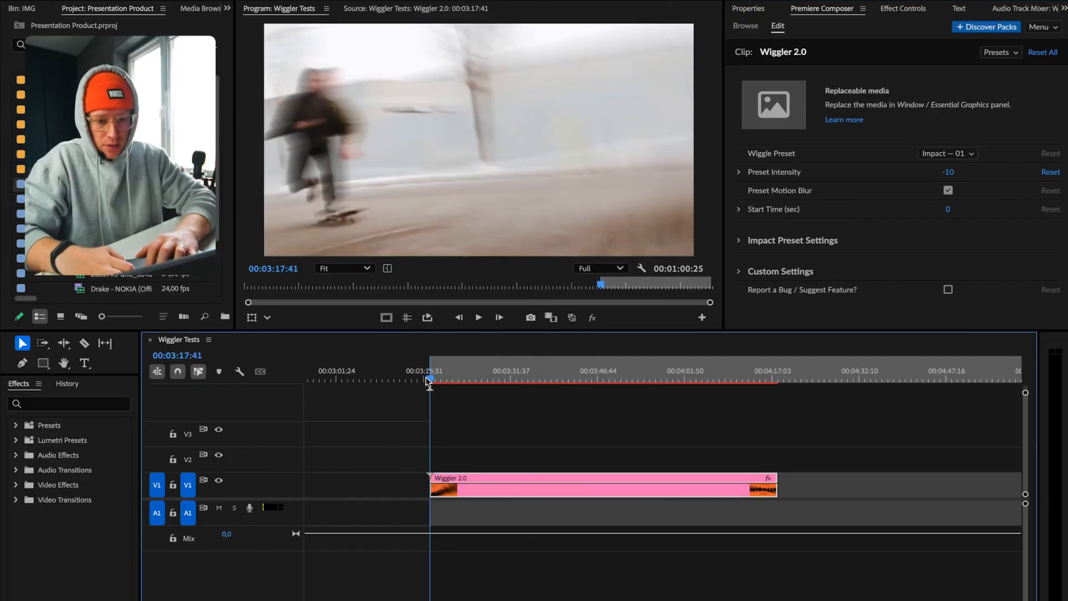
# Reset the Wiggler 2.0 clip's Preset Intensity to its default and turn off Preset Motion Blur
pyautogui.click(950, 171)
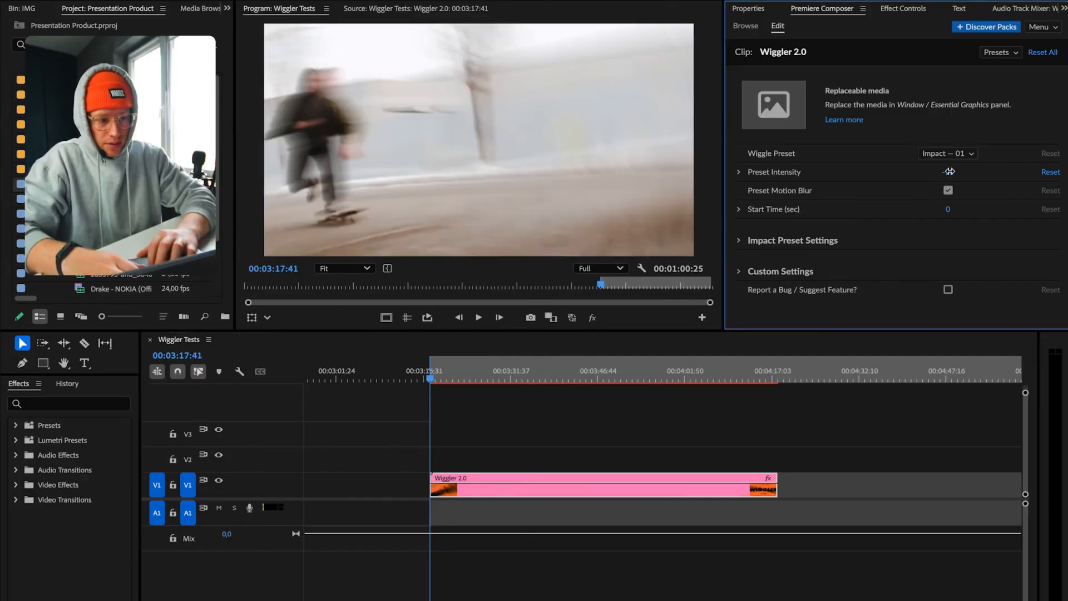
pyautogui.click(1050, 172)
pyautogui.click(945, 190)
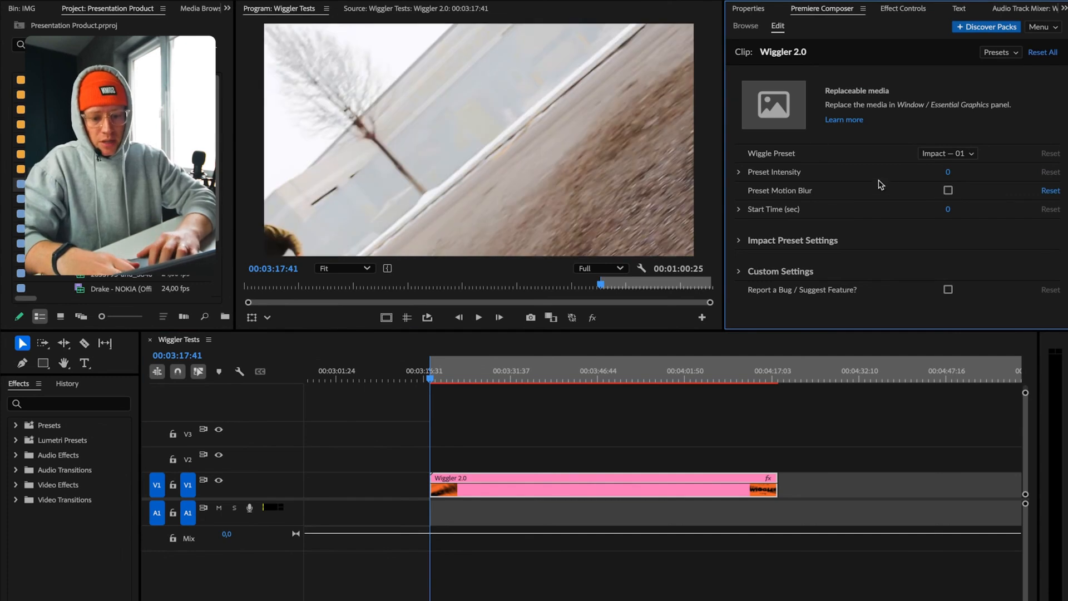
# Preview the Wiggler 2.0 clip from its start without the preset motion blur
pyautogui.click(437, 380)
pyautogui.press('space')
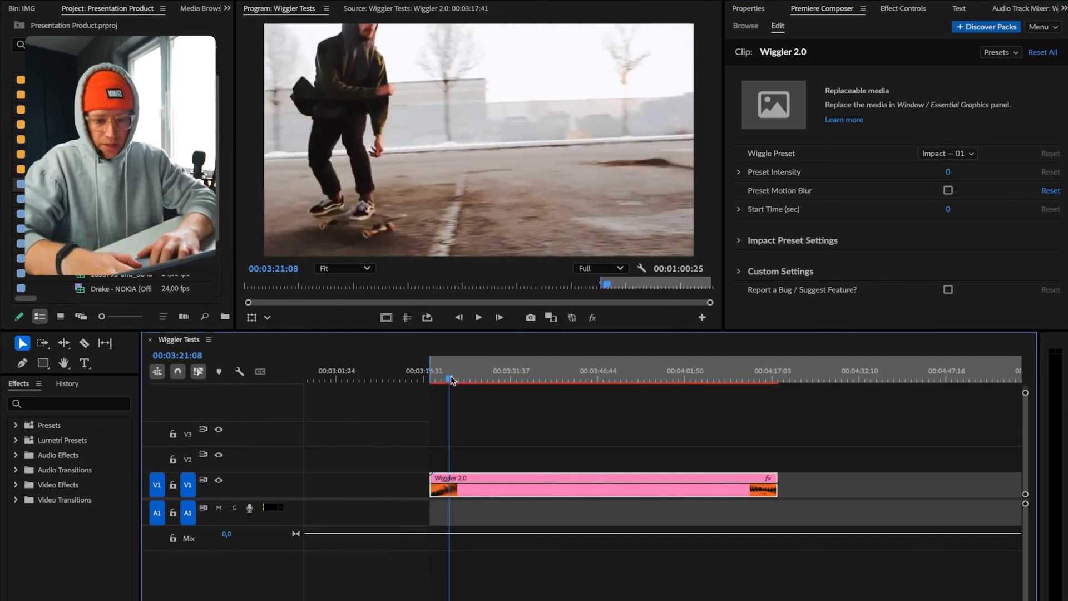
pyautogui.click(433, 379)
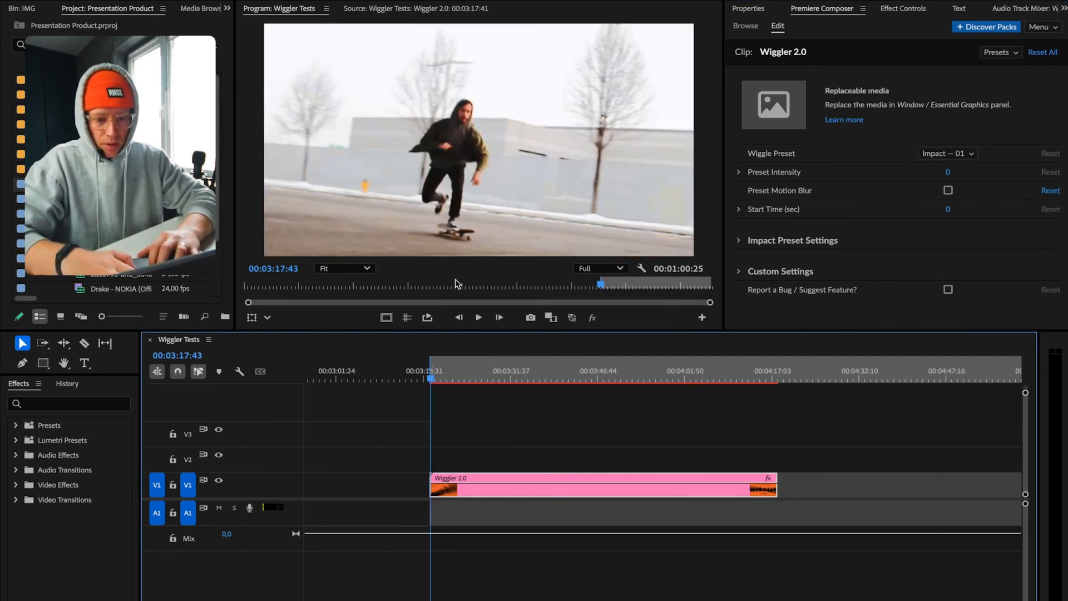
pyautogui.press('space')
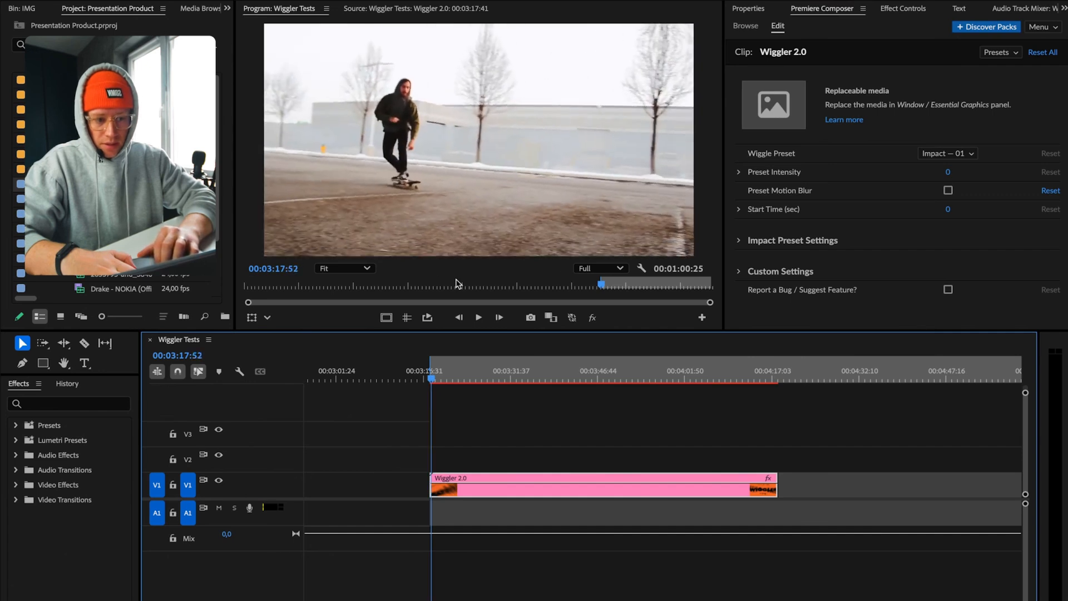
# Turn Preset Motion Blur back on and preview the effect again from the clip start
pyautogui.click(948, 190)
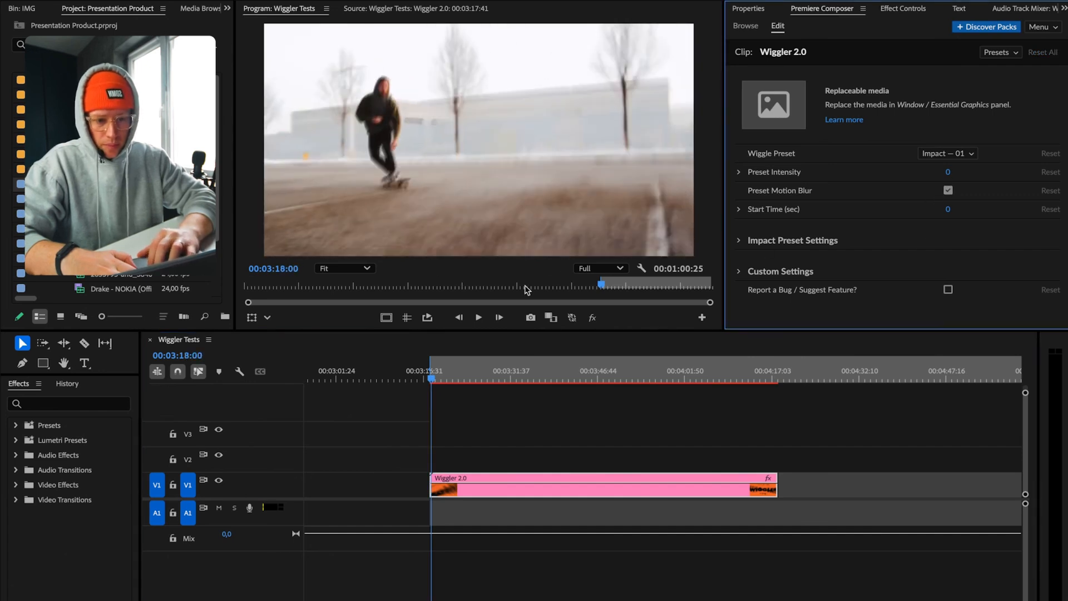
pyautogui.click(438, 376)
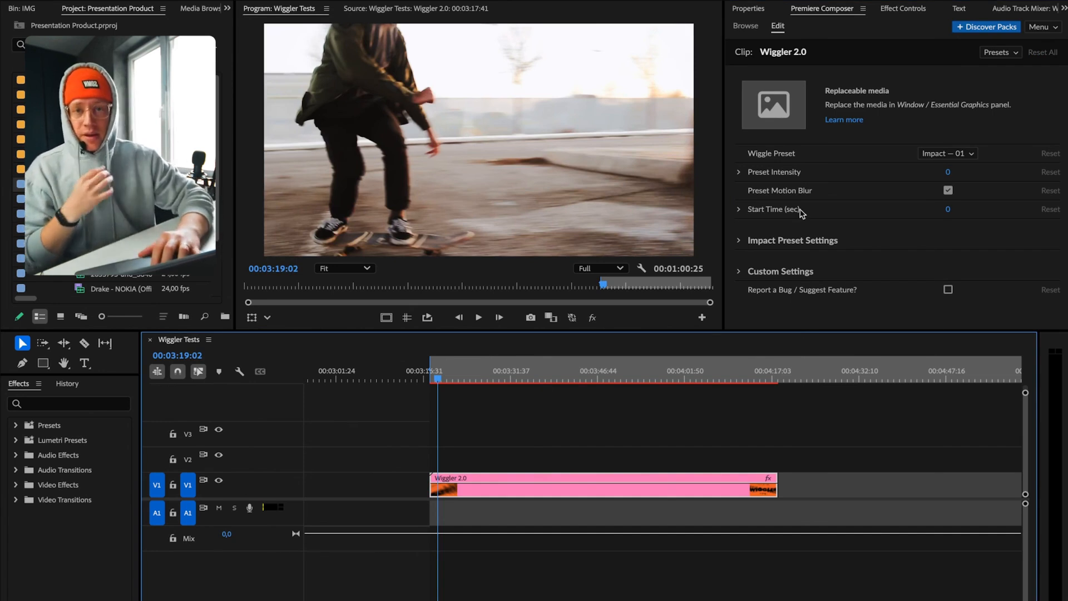
pyautogui.click(948, 209)
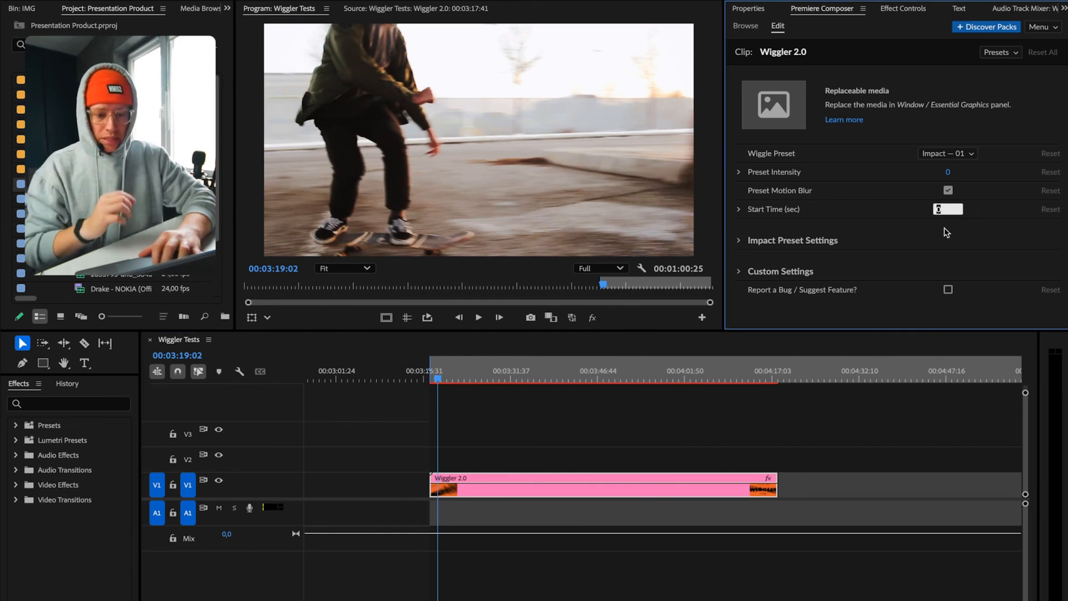
pyautogui.click(431, 379)
pyautogui.press('space')
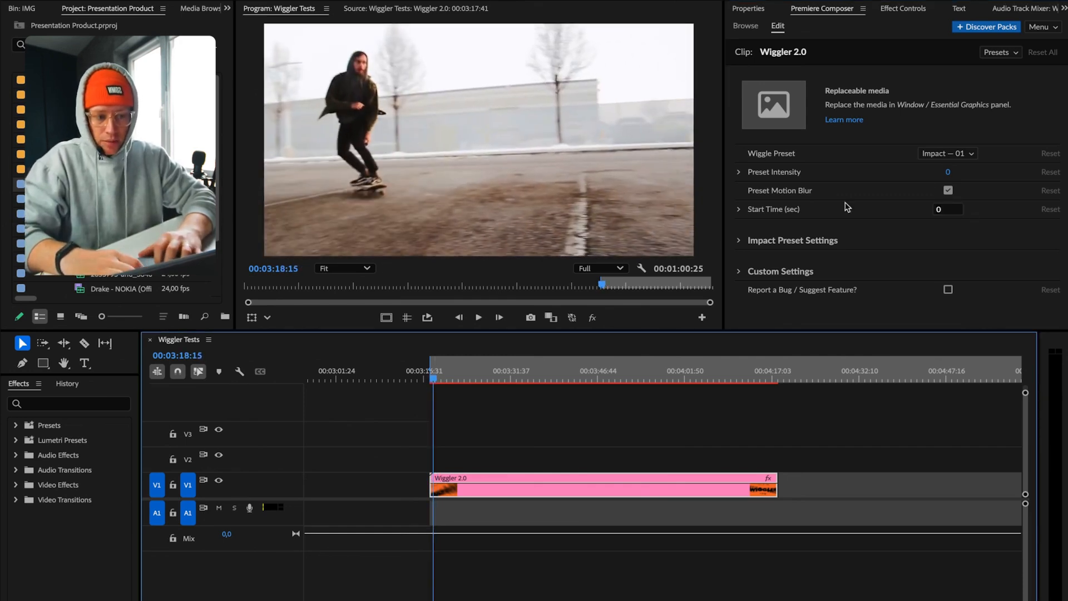
# Set the Start Time to 1 second and the Preset Intensity to 10, previewing the clip after each change
pyautogui.click(948, 190)
pyautogui.click(947, 210)
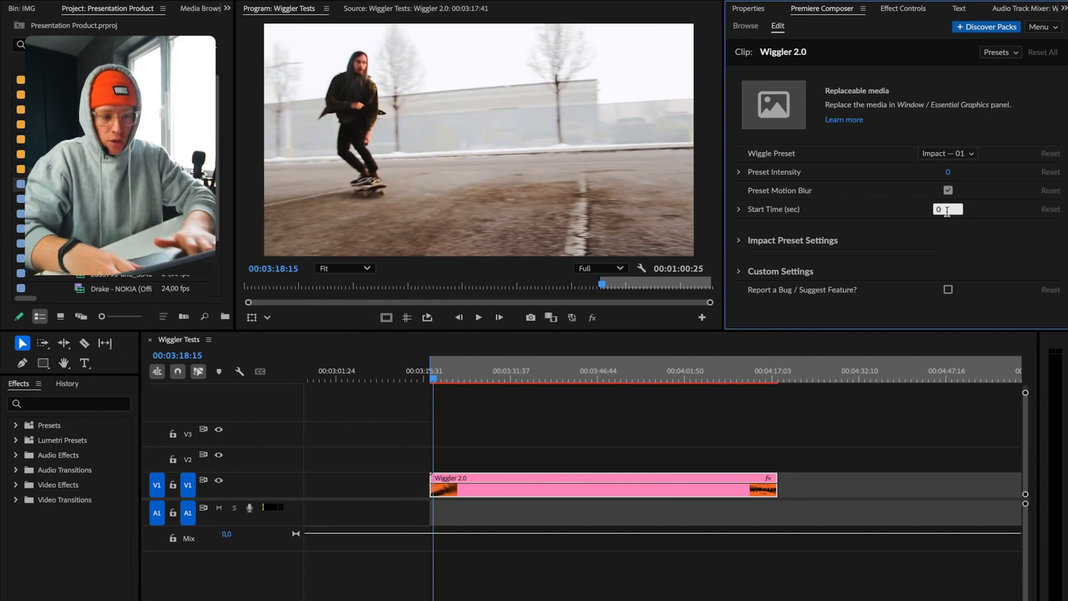
pyautogui.write('1')
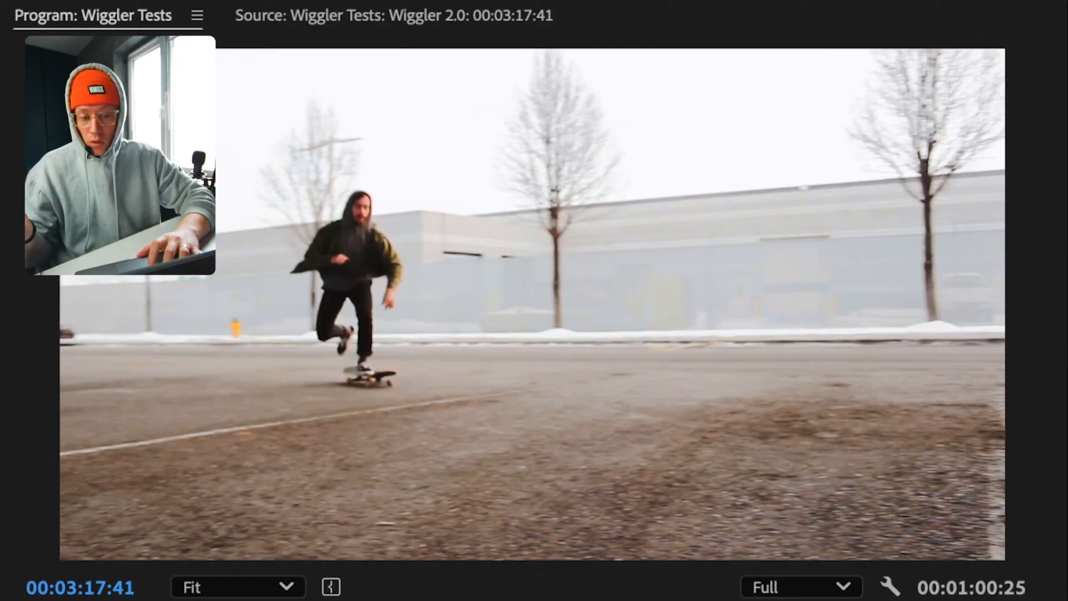
pyautogui.press('space')
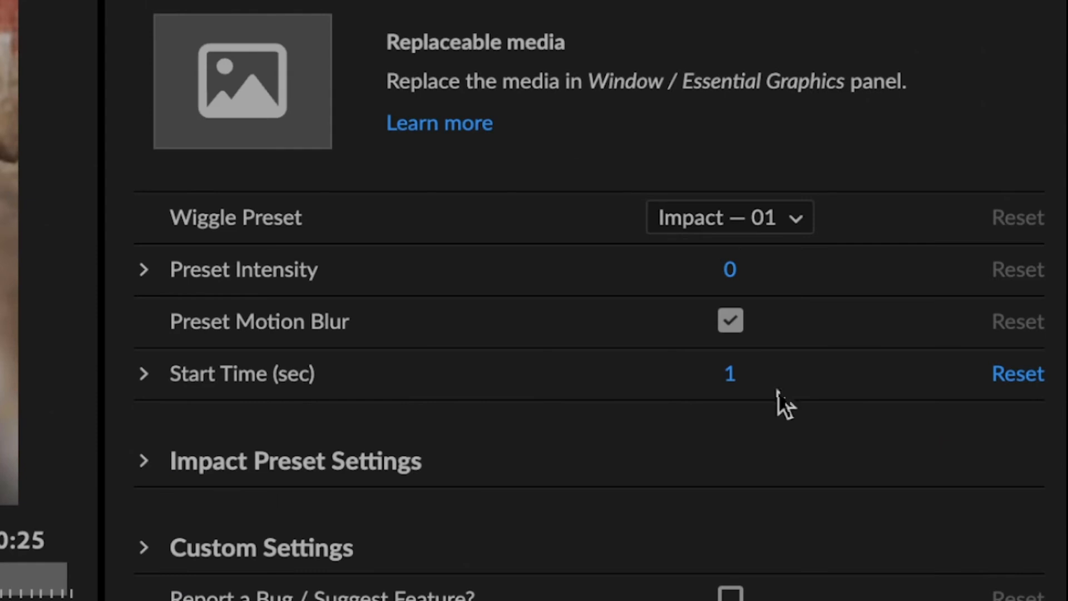
pyautogui.moveTo(732, 269); pyautogui.dragTo(770, 269)
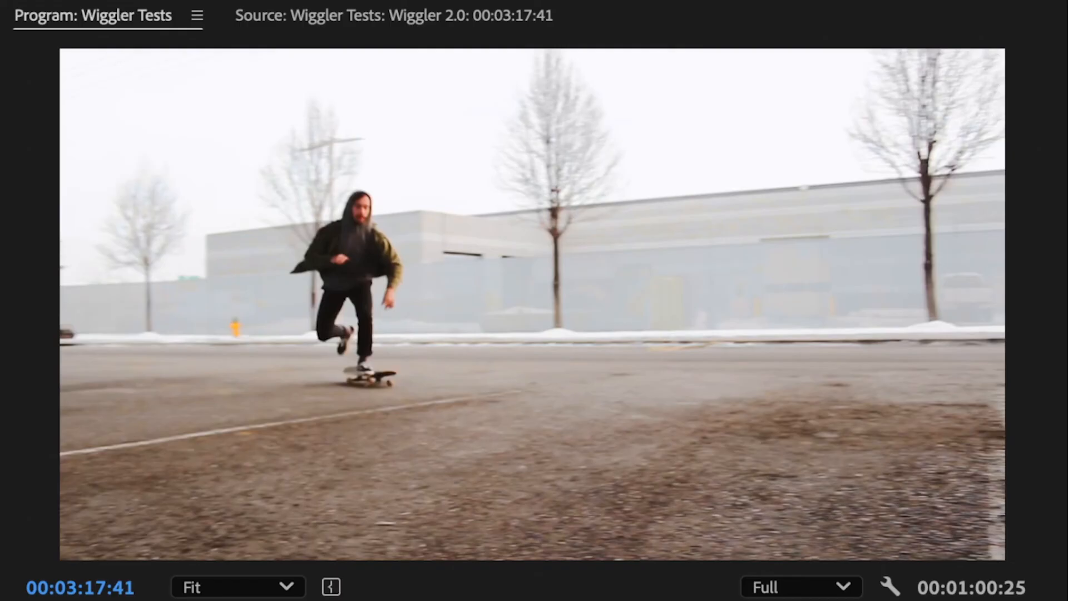
pyautogui.press('space')
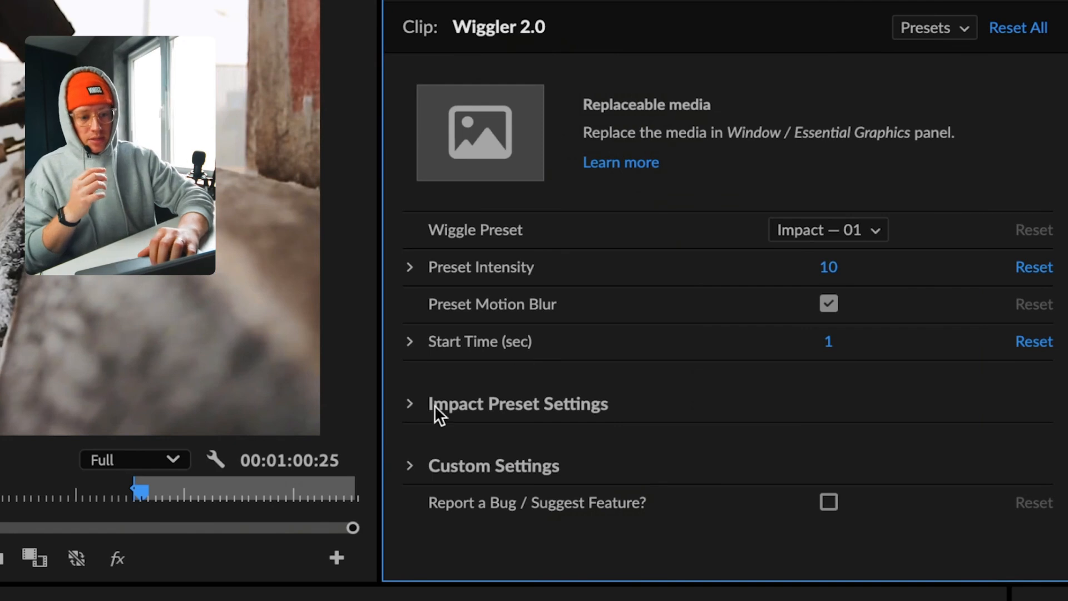
# Enable Light Flick in the Impact Preset Settings and preview the flash near the clip start
pyautogui.click(434, 405)
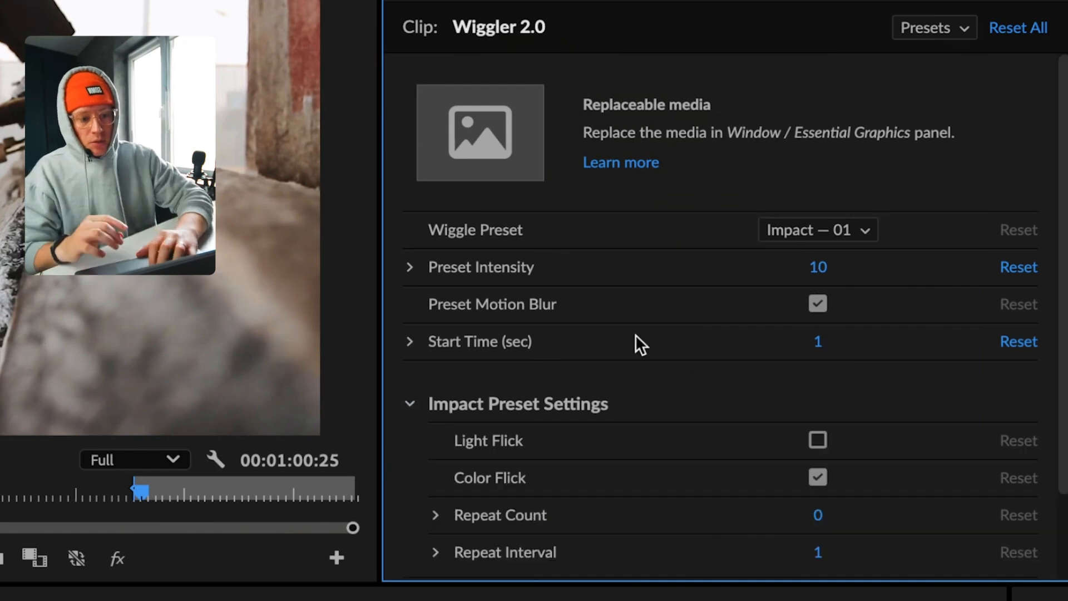
pyautogui.scroll(-2, 635, 335)
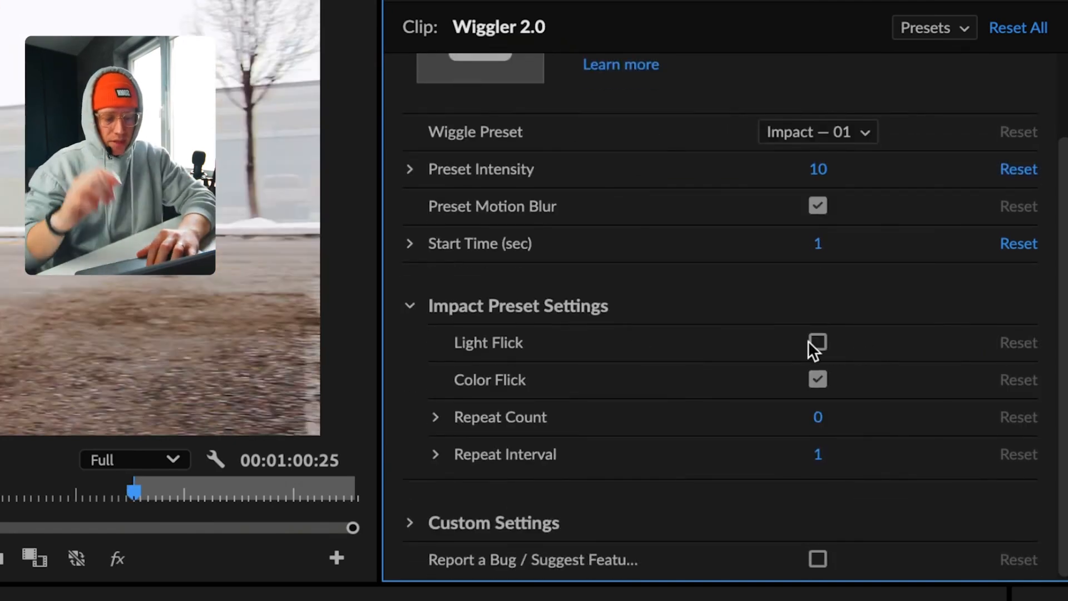
pyautogui.click(817, 341)
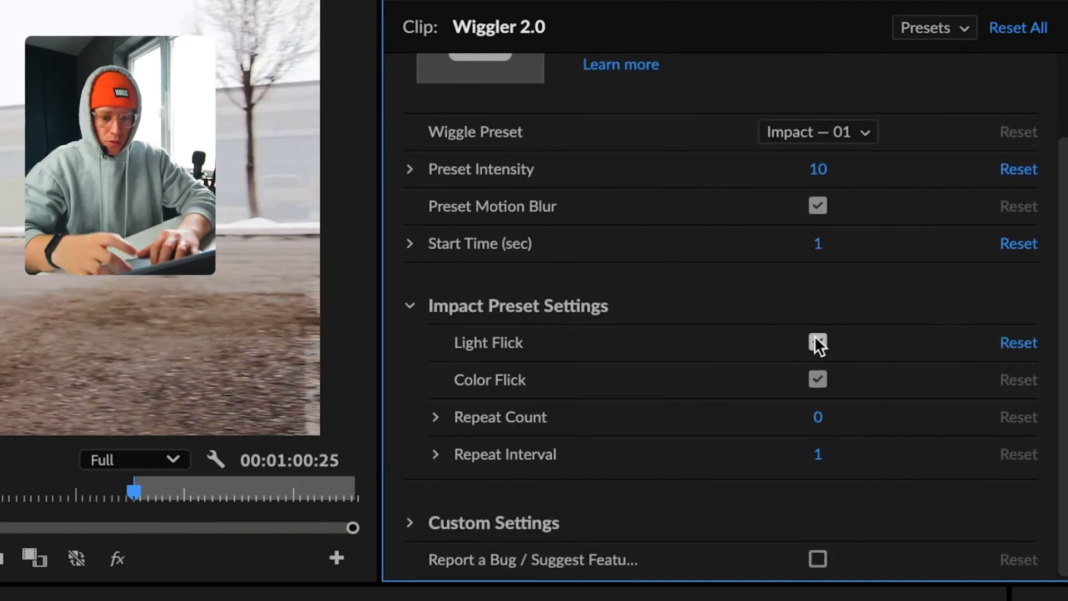
pyautogui.click(436, 378)
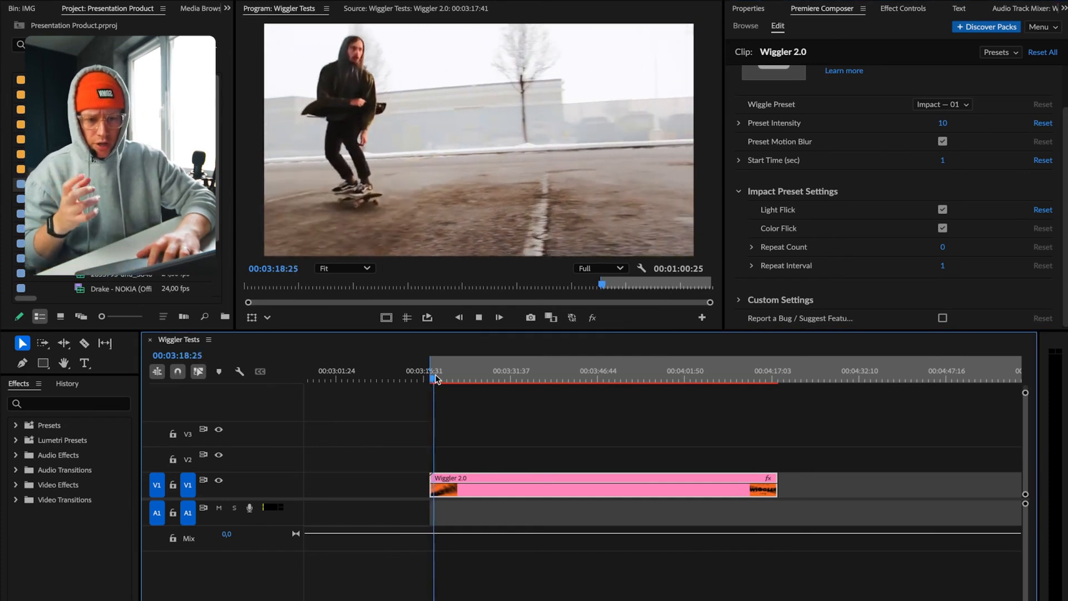
pyautogui.press('space')
pyautogui.moveTo(441, 380); pyautogui.dragTo(437, 381)
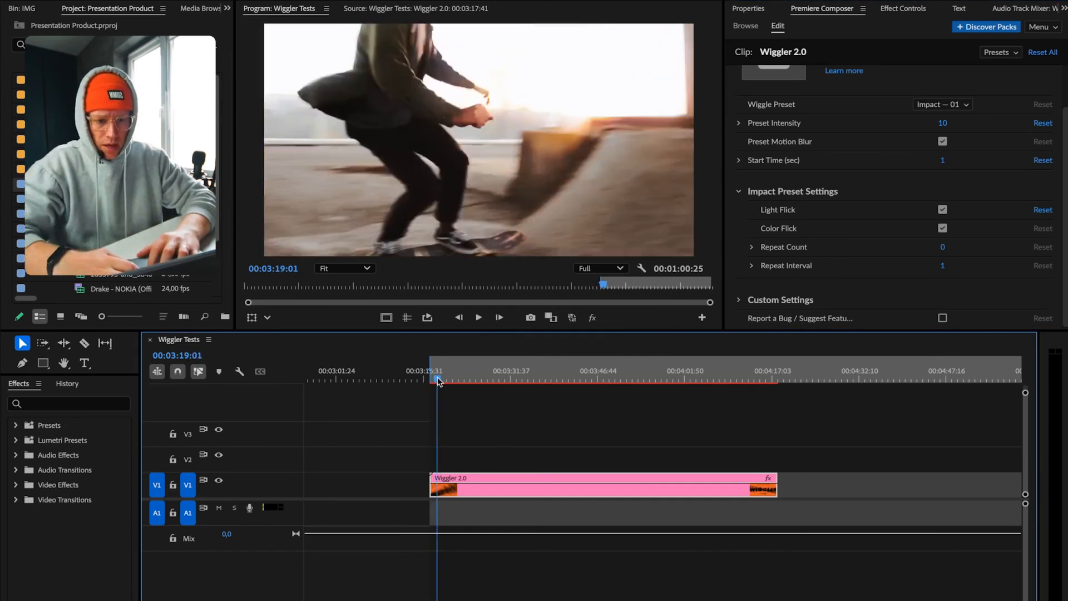
# Try the impact with Color Flick turned off and compare the frames around the flash
pyautogui.click(942, 228)
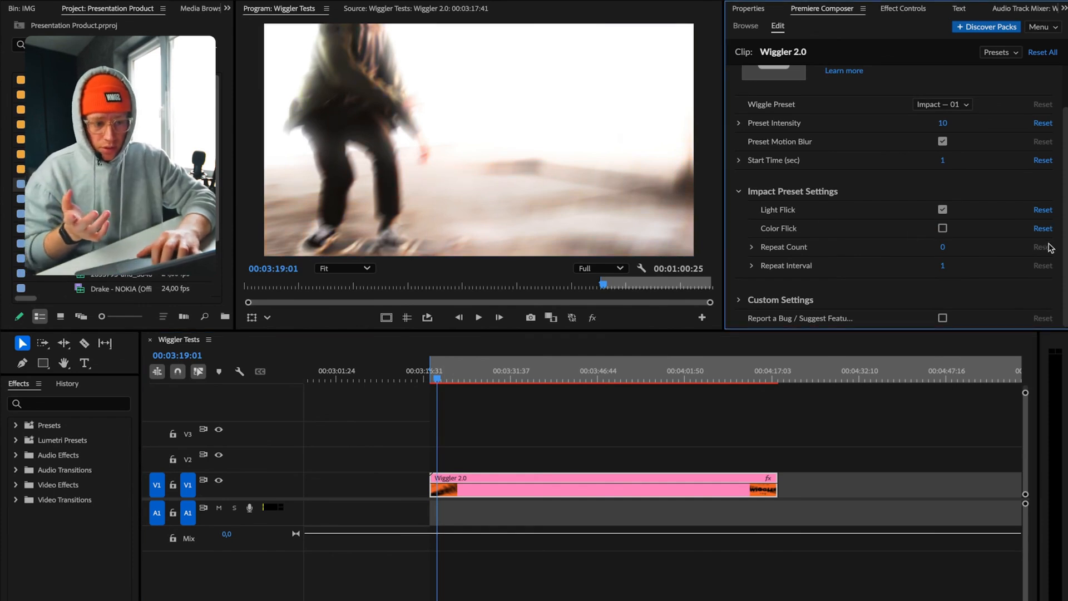
pyautogui.moveTo(438, 376)
pyautogui.mouseDown()
pyautogui.moveTo(457, 374)
pyautogui.moveTo(441, 376)
pyautogui.mouseUp()
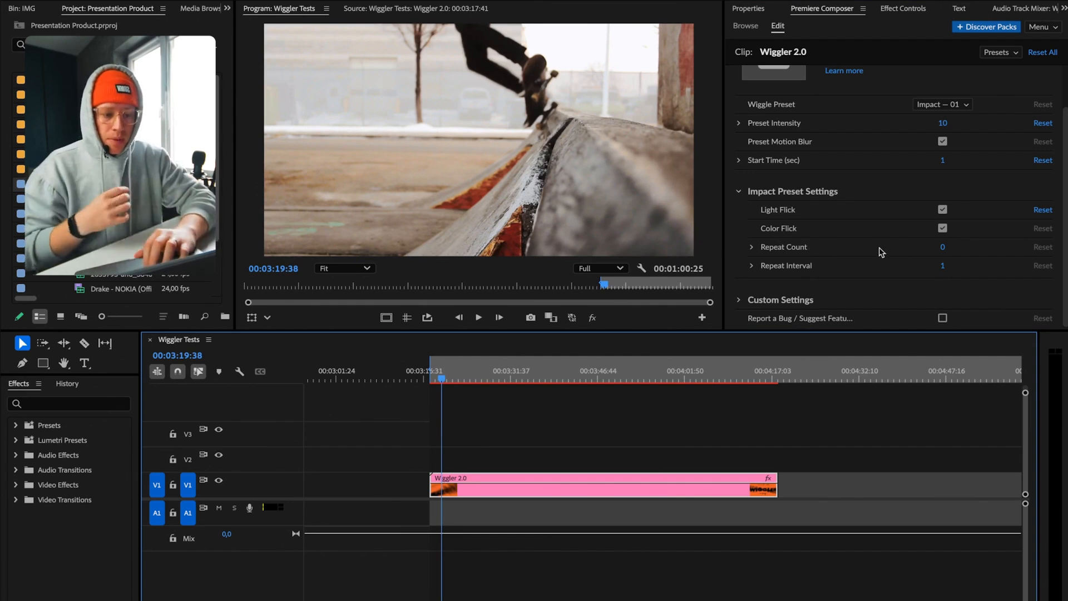
# Set the Repeat Count of the impact preset to 3
pyautogui.click(943, 247)
pyautogui.click(943, 247)
pyautogui.write('3')
pyautogui.press('Return')
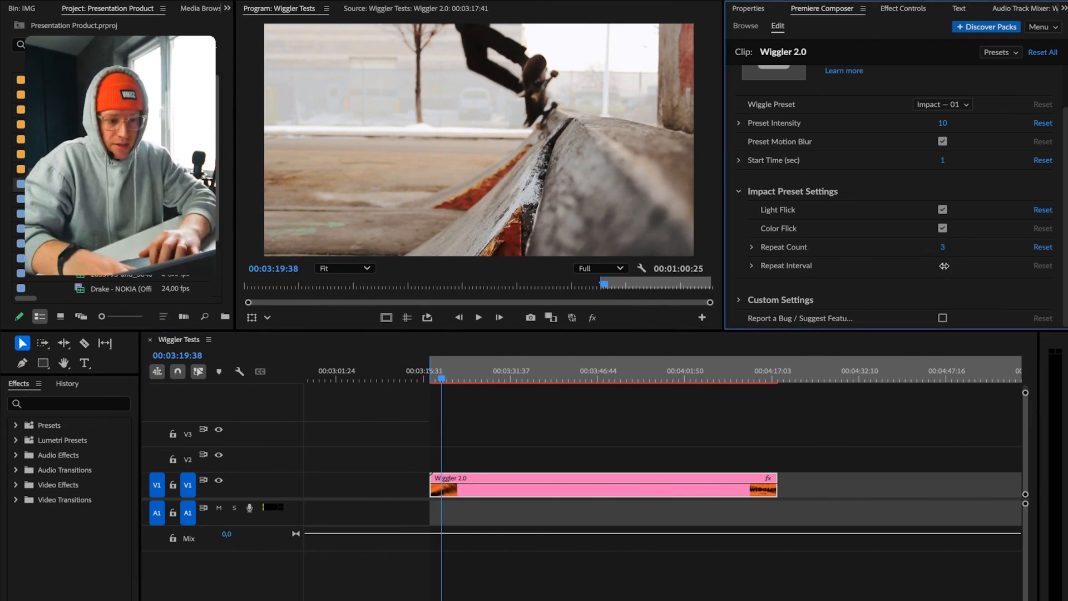